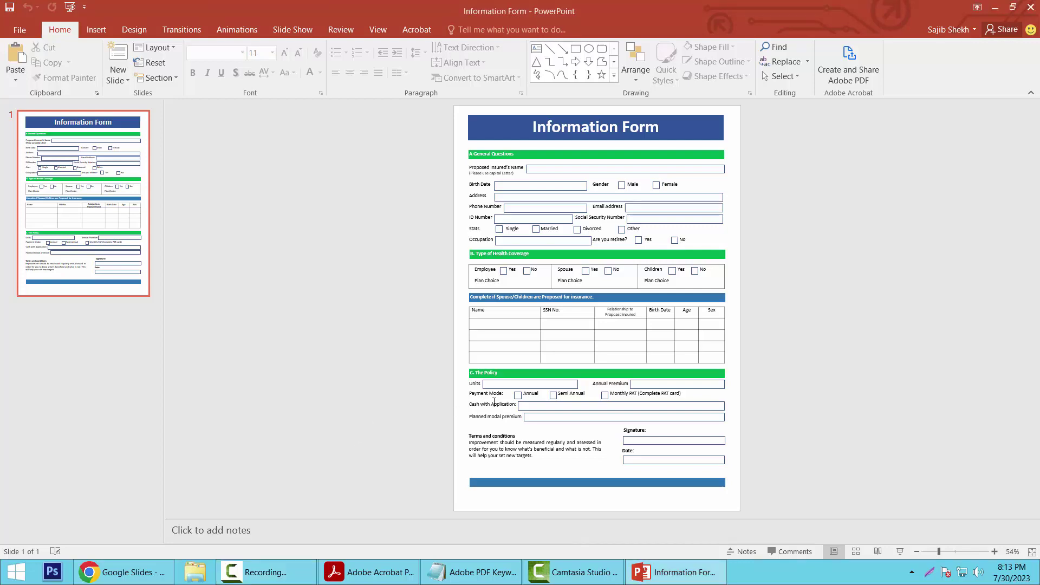
Review the slide's name entry box, Phone Number box and health coverage table.
ctrl+scroll(494, 402, up, 5)
scroll(503, 222, up, 4)
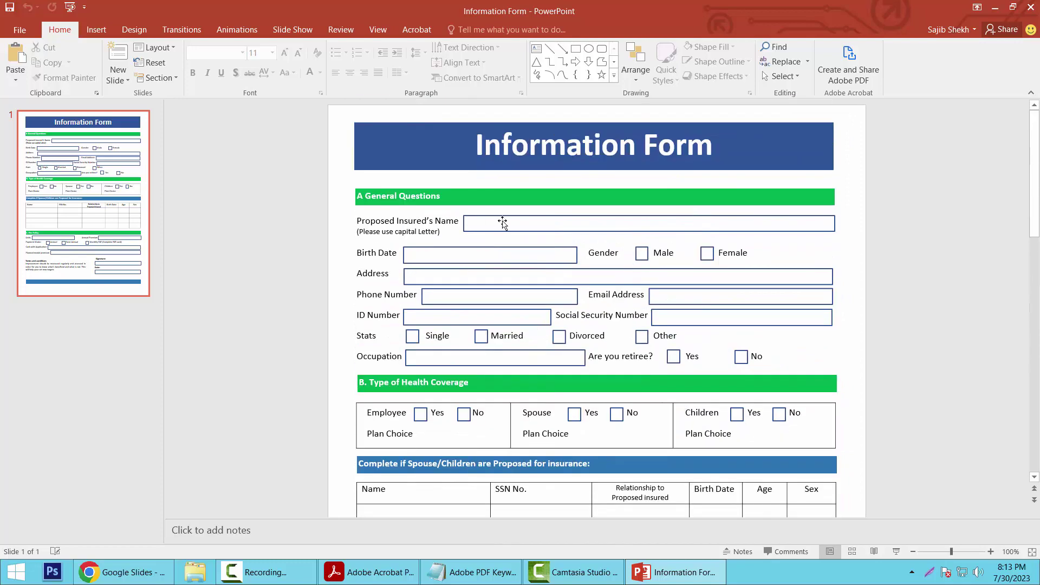
click(502, 222)
click(495, 296)
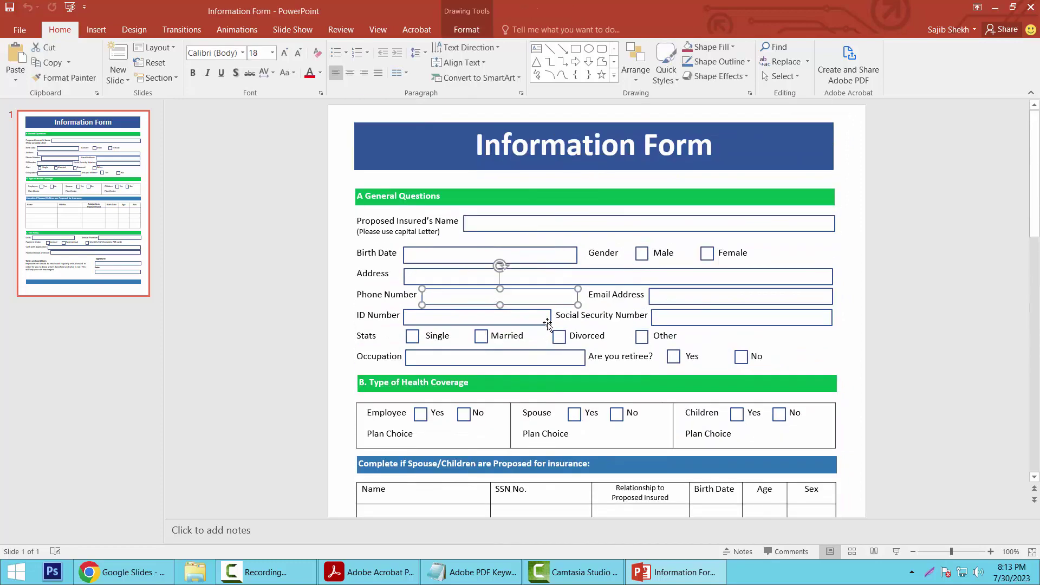
scroll(547, 324, down, 1)
click(414, 385)
scroll(481, 375, down, 2)
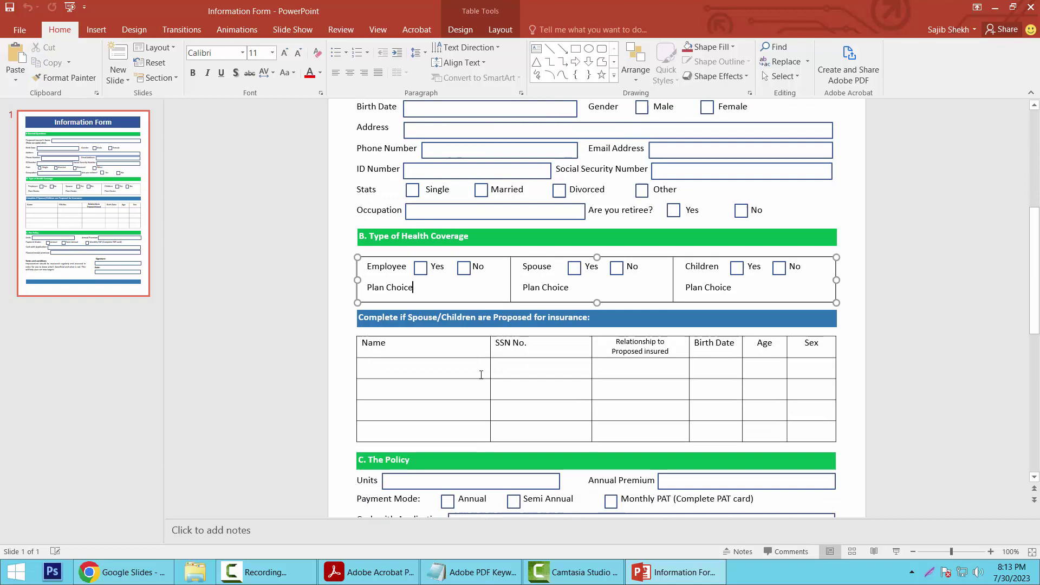
scroll(481, 375, down, 3)
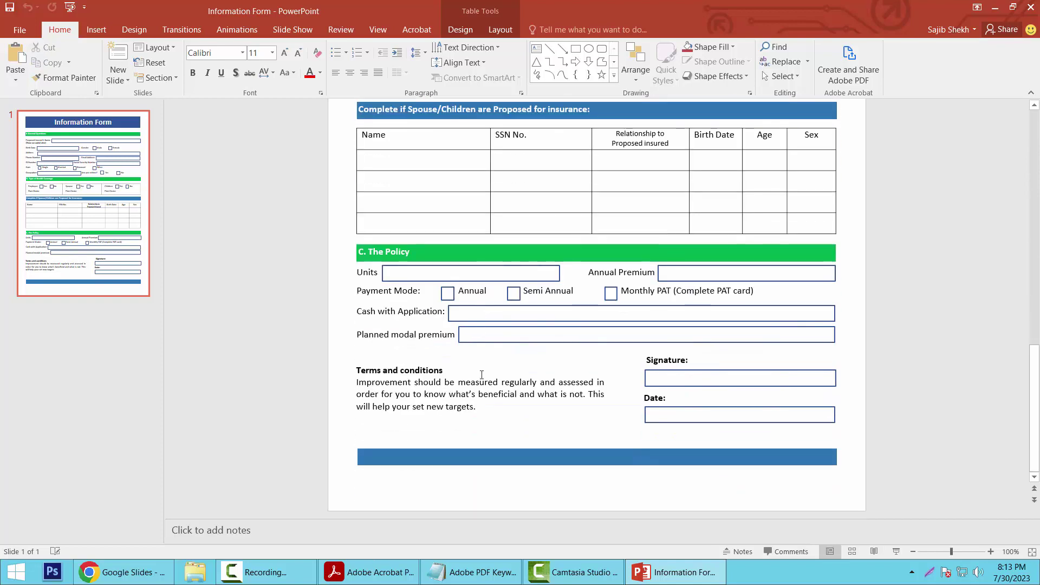
scroll(482, 375, up, 5)
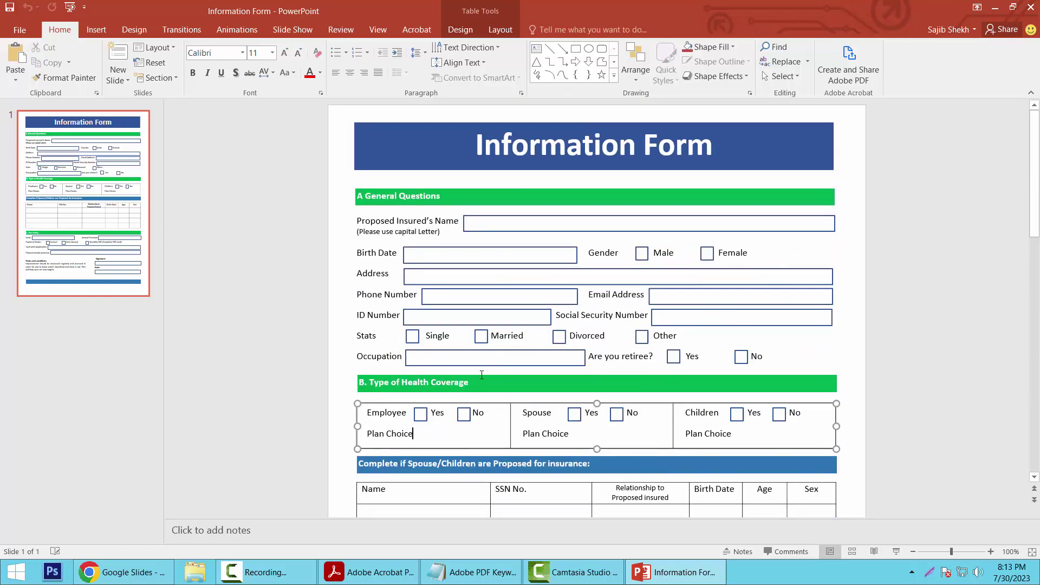
Save the slide to the Desktop as PDF type under the name 'Information Form'.
click(21, 31)
click(32, 152)
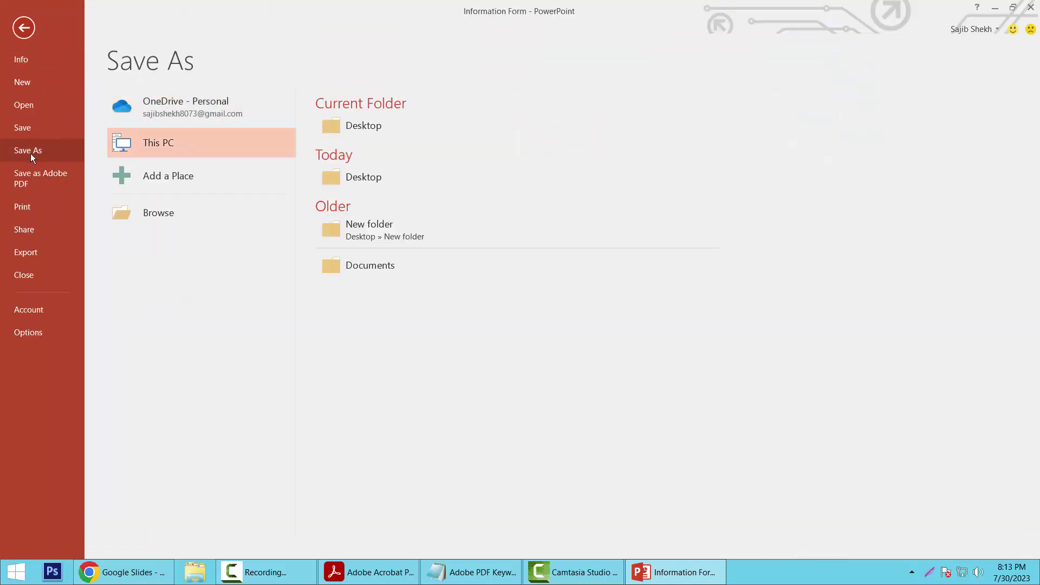
click(367, 178)
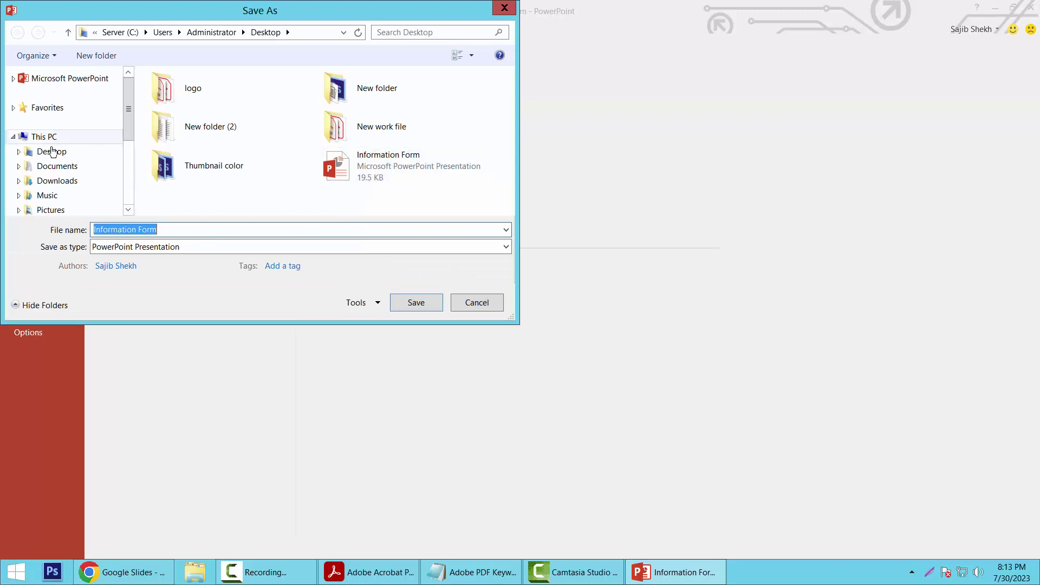
click(52, 153)
click(195, 246)
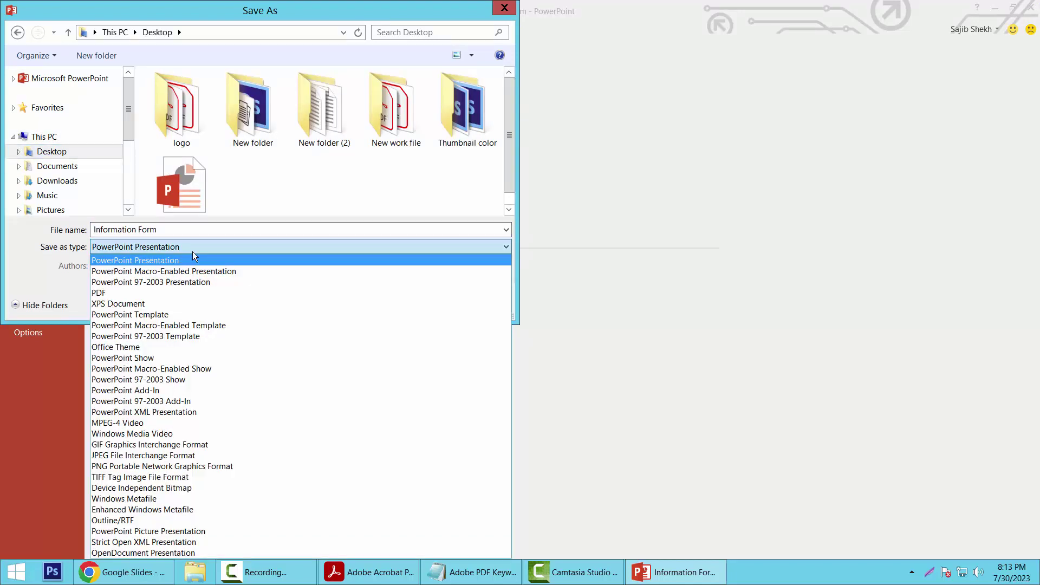
click(102, 293)
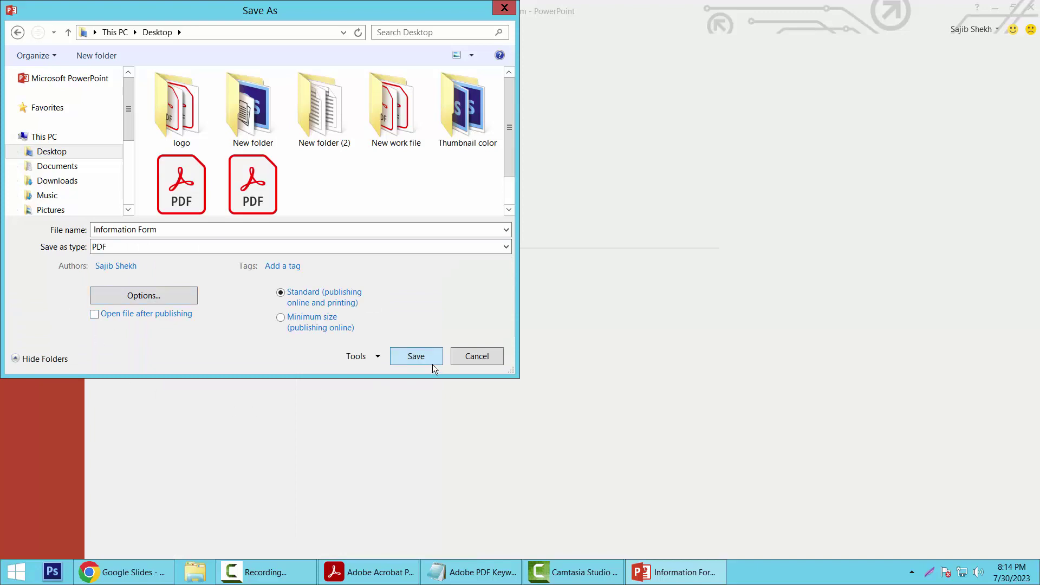
click(416, 357)
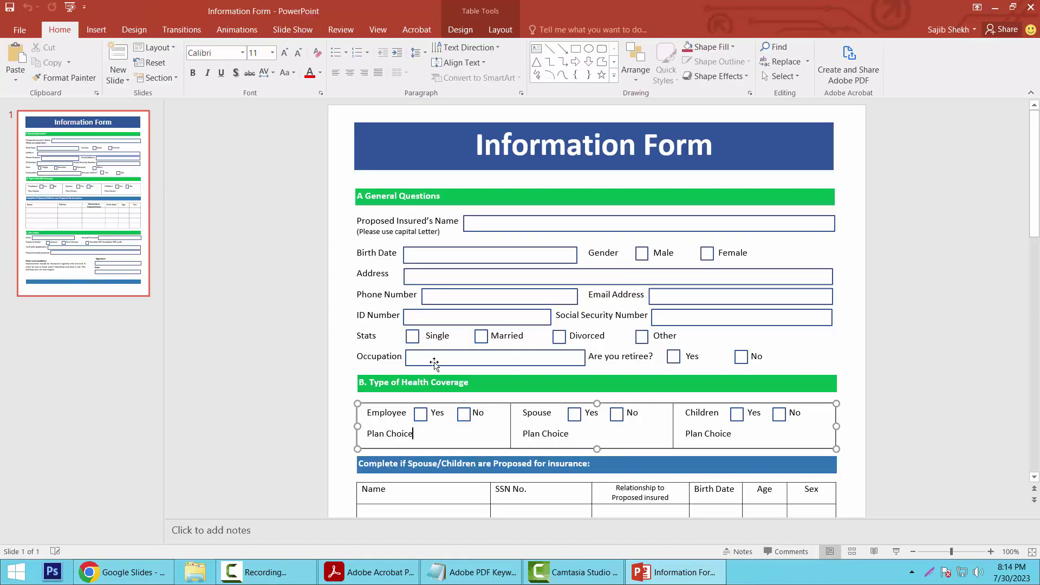
Show the desktop and open the Information Form PDF with Adobe Acrobat DC.
key(super+d)
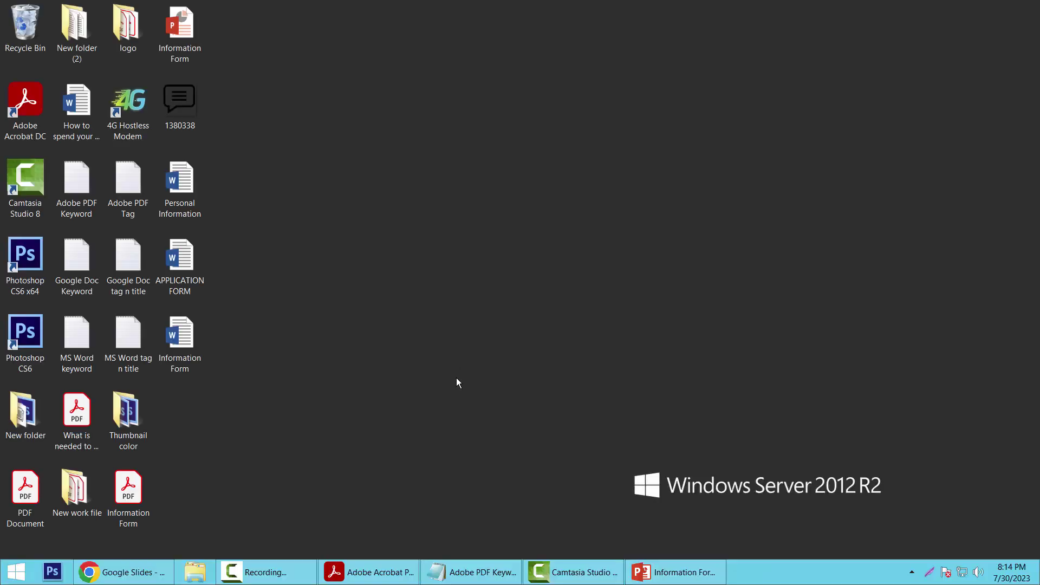
right_click(133, 502)
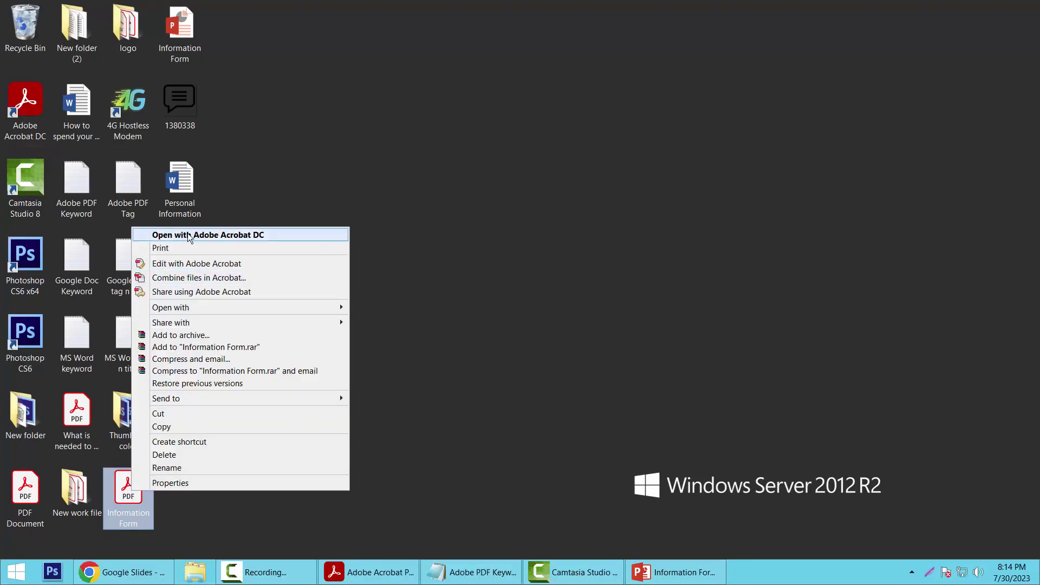
click(250, 236)
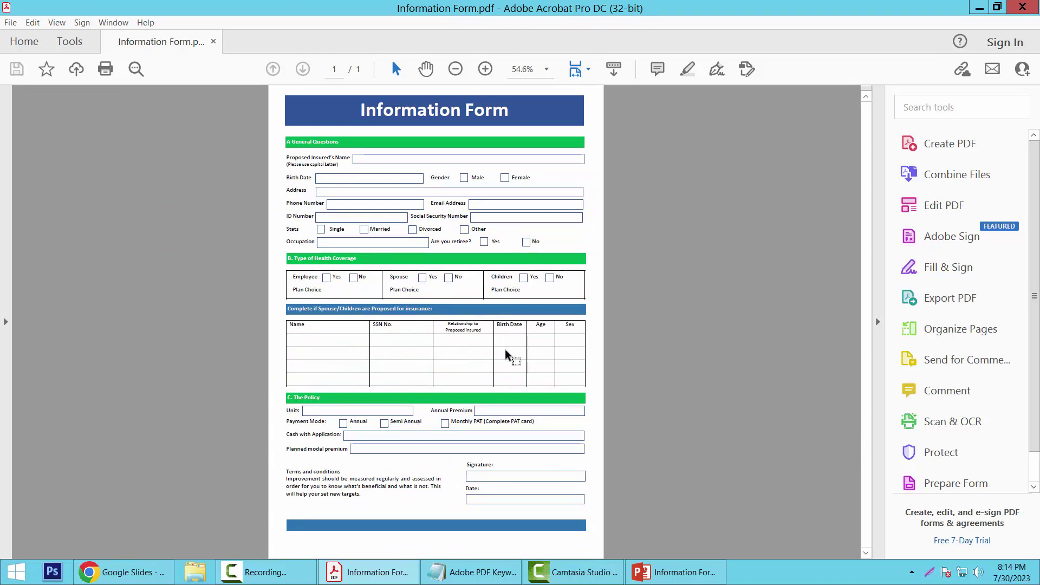
Run Prepare Form from the Tools overview to auto-detect fields on Page 1.
click(75, 47)
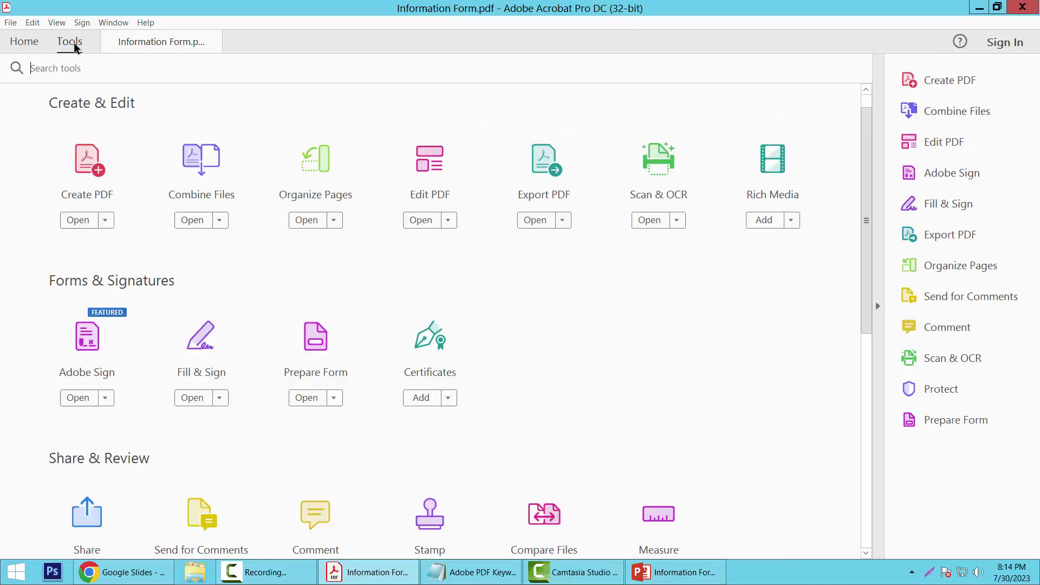
scroll(448, 442, down, 1)
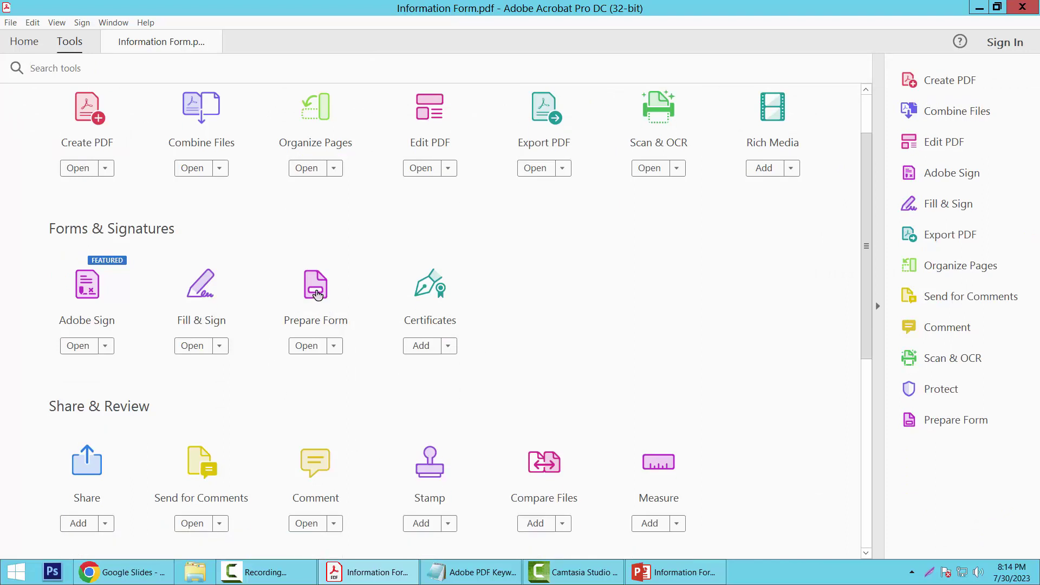
click(317, 294)
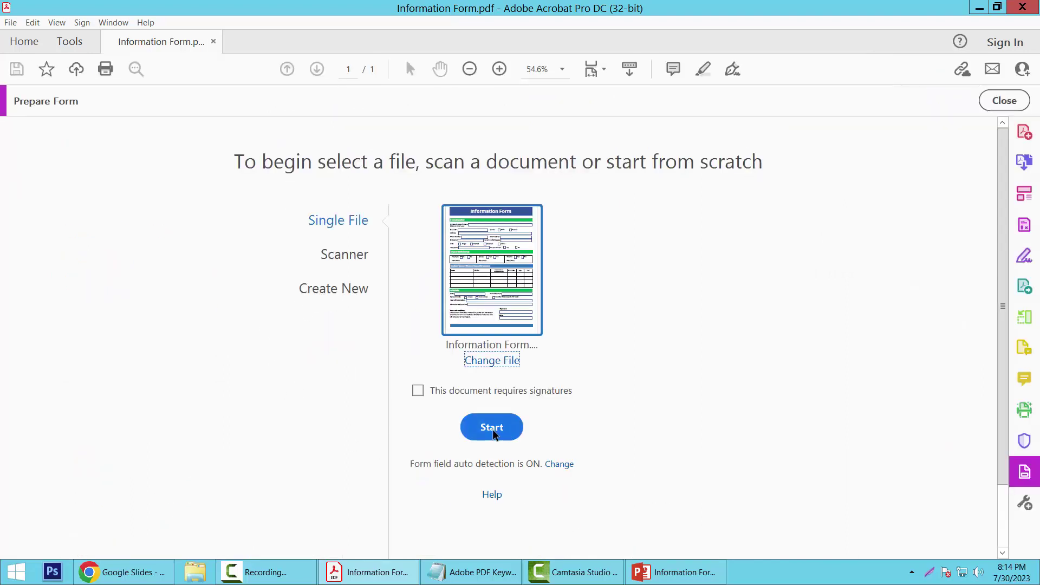
click(492, 429)
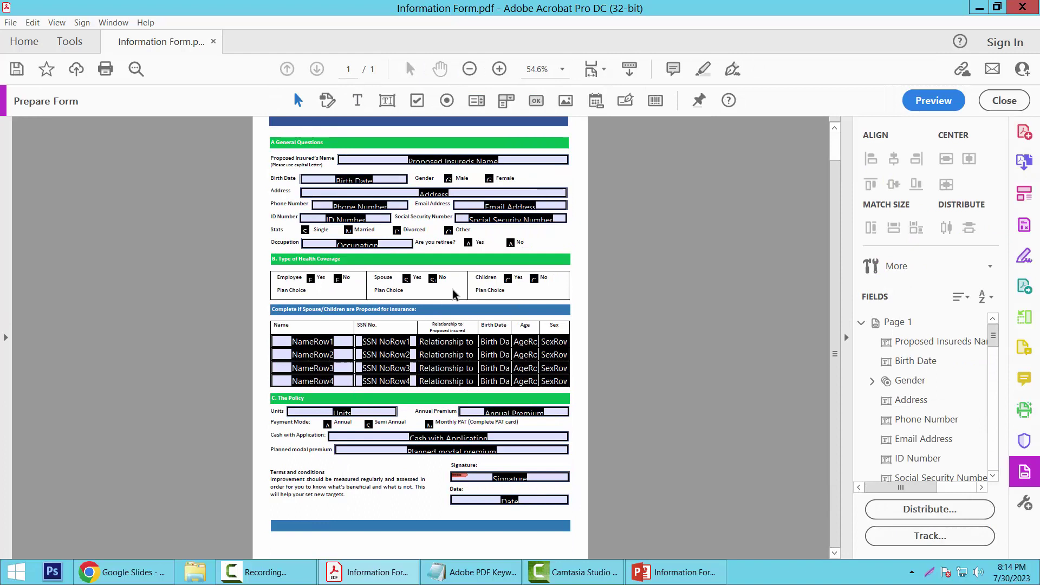
scroll(444, 260, up, 1)
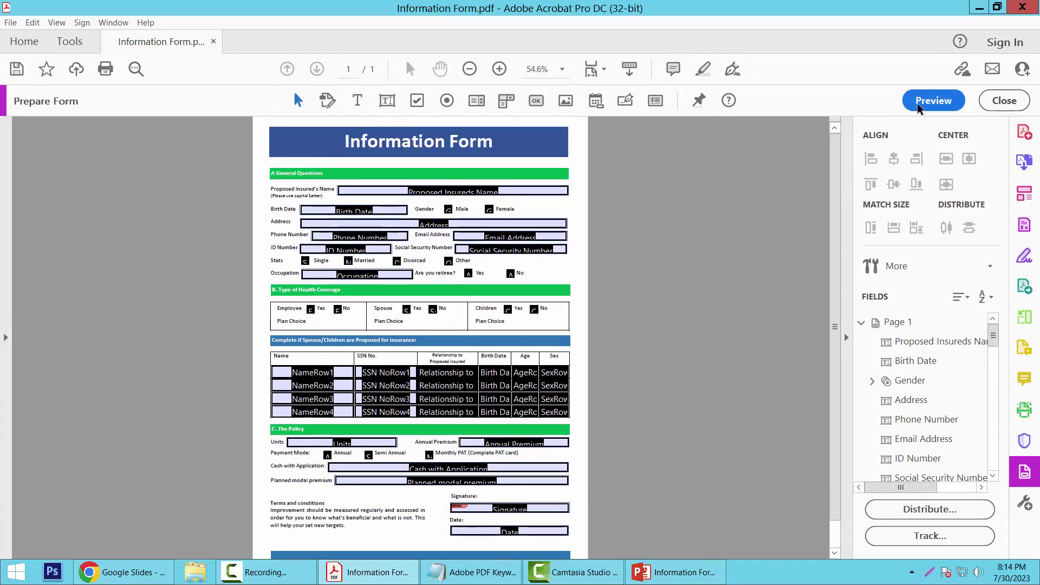
In Preview, enter 'type text and 2548', '548s stex' and '358 and tex' into Name, Birth Date and Address.
click(933, 101)
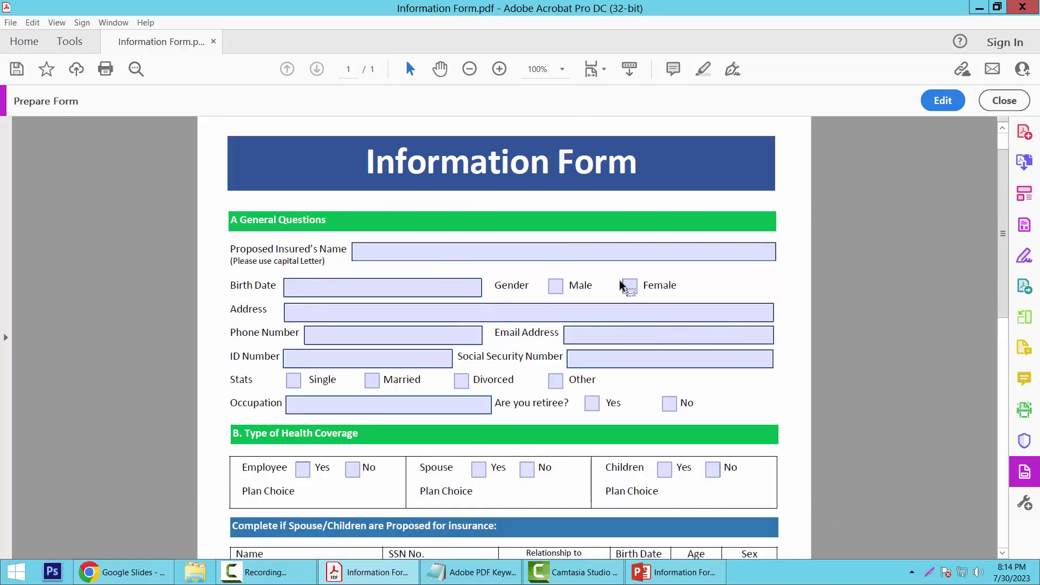
scroll(622, 286, up, 2)
click(373, 240)
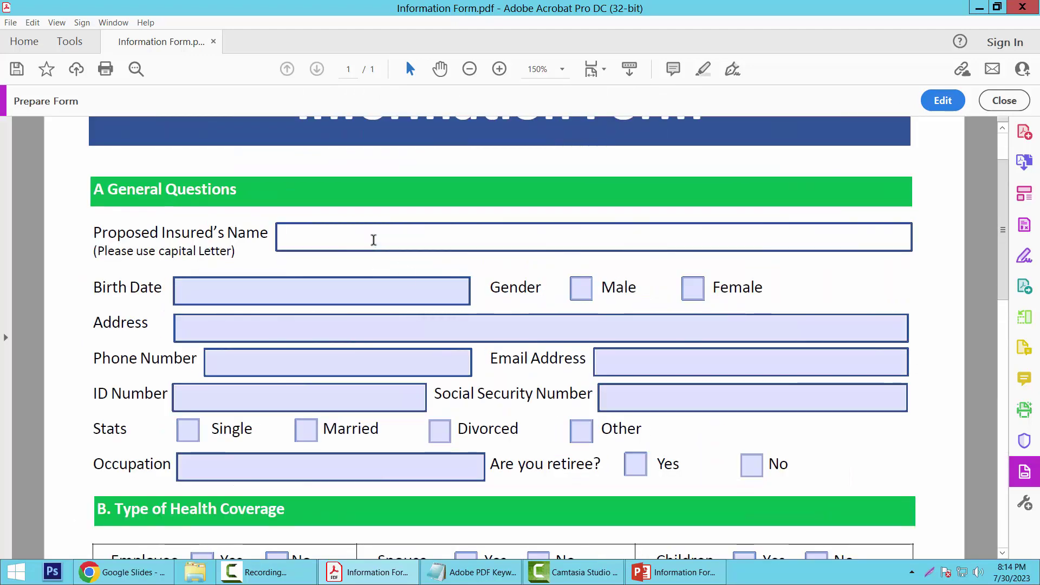
text(type text and)
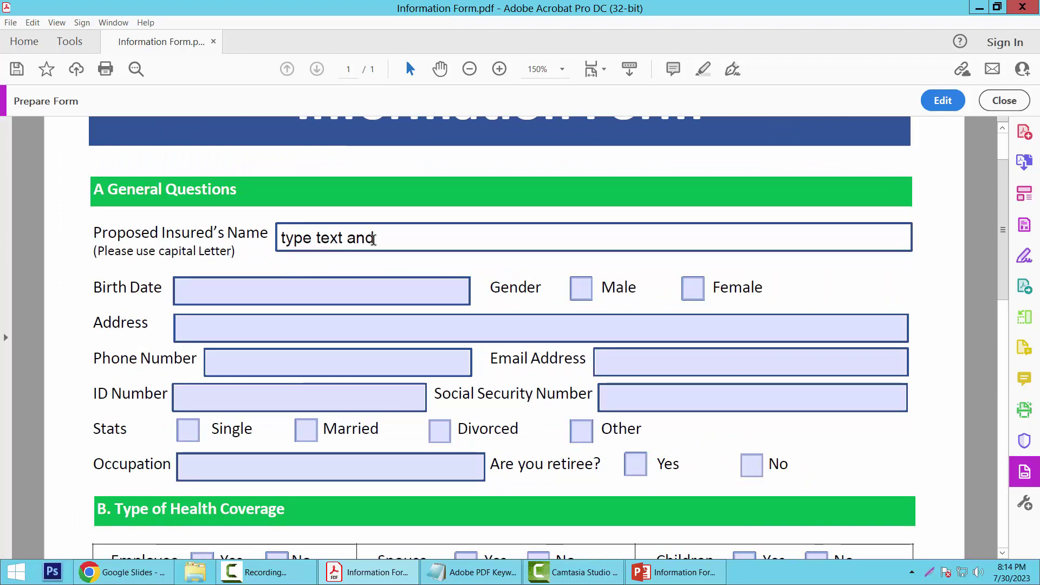
text( 2548)
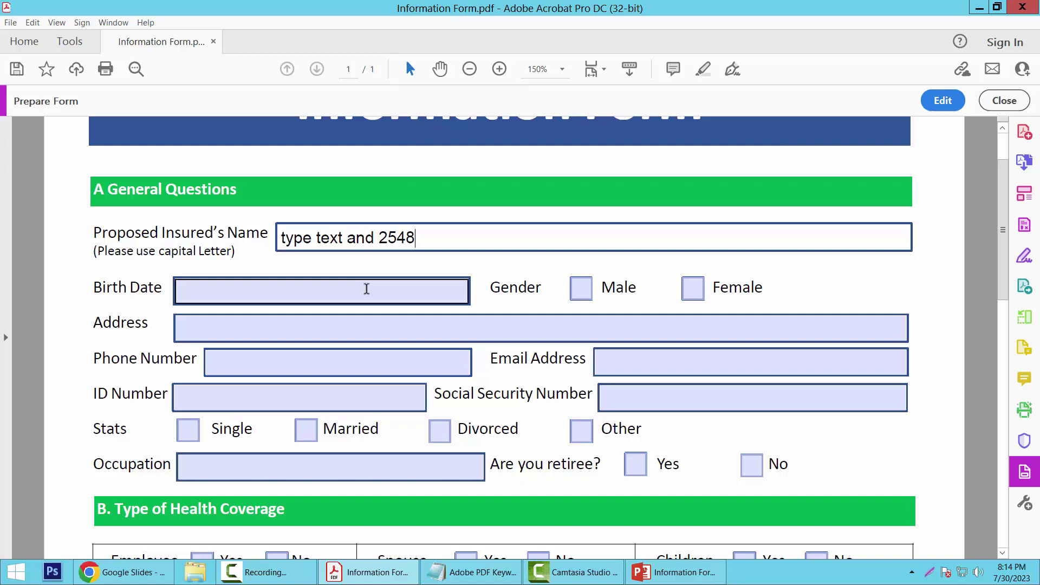
click(363, 295)
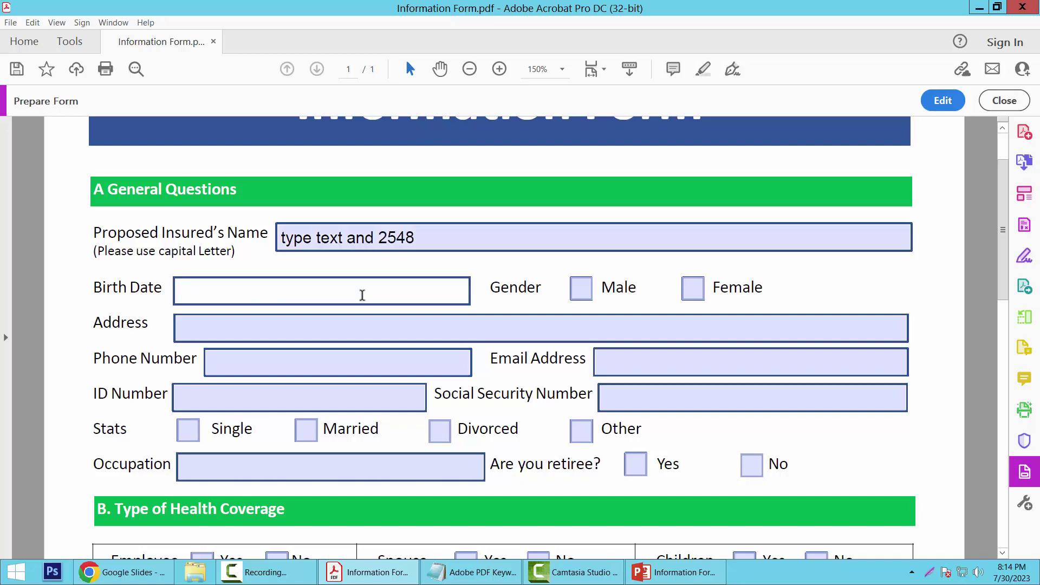
text(548s stex)
click(363, 328)
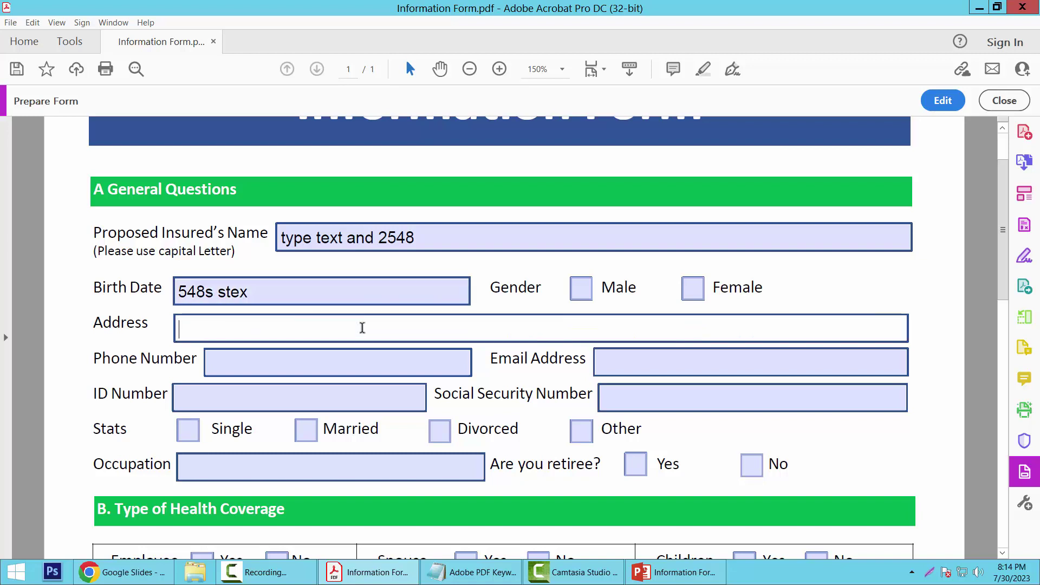
text(358 and text)
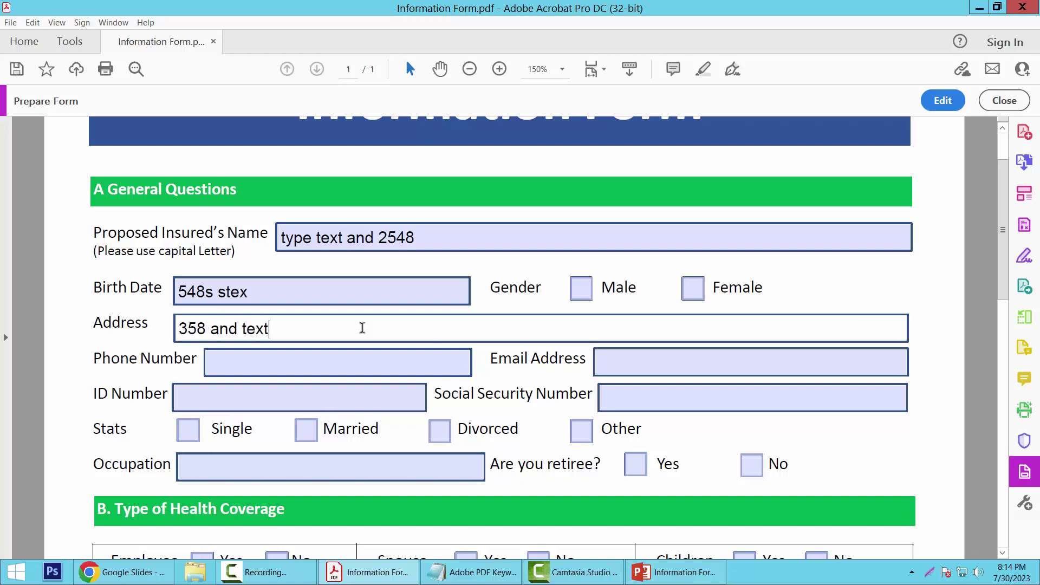
Delete the Address and Birth Date test entries, keeping the Name field text.
drag(325, 329, 181, 328)
key(Delete)
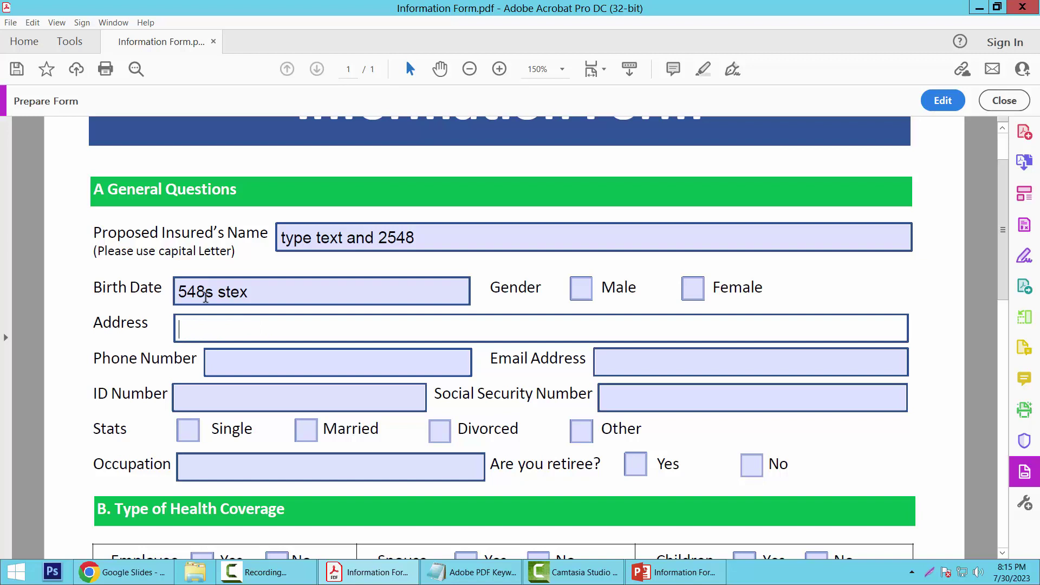
click(260, 293)
drag(260, 292, 168, 288)
key(Delete)
drag(424, 240, 312, 239)
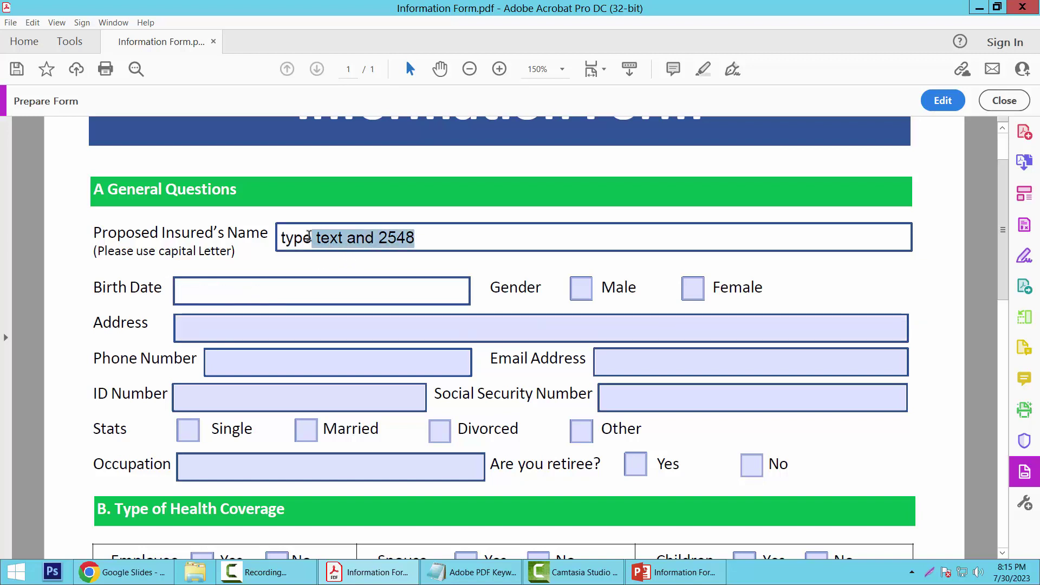
Return to editing and stretch the Proposed Insureds Name field's top, right and left edges outward.
click(943, 101)
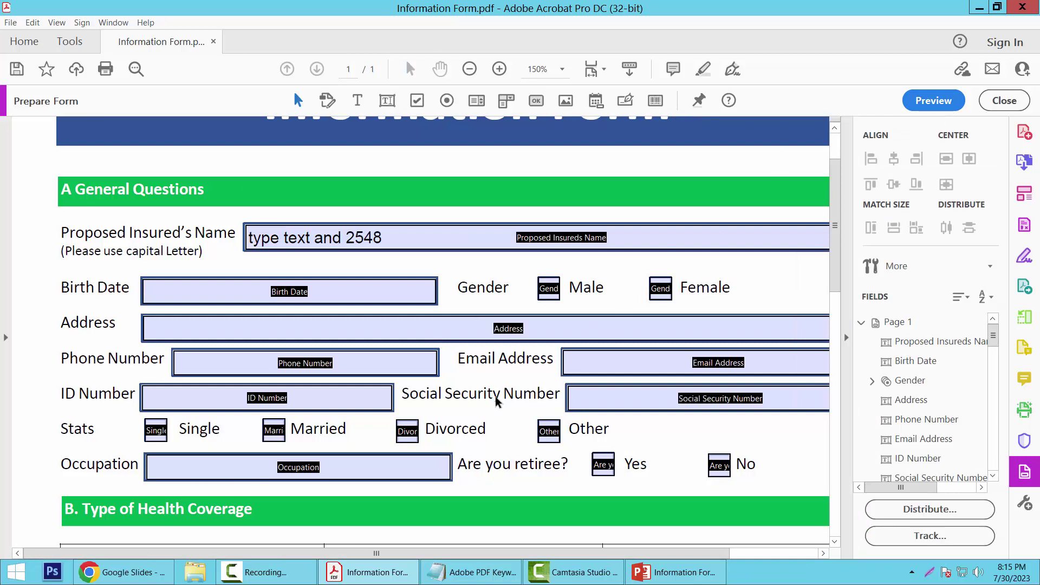
drag(618, 556, 692, 557)
click(444, 242)
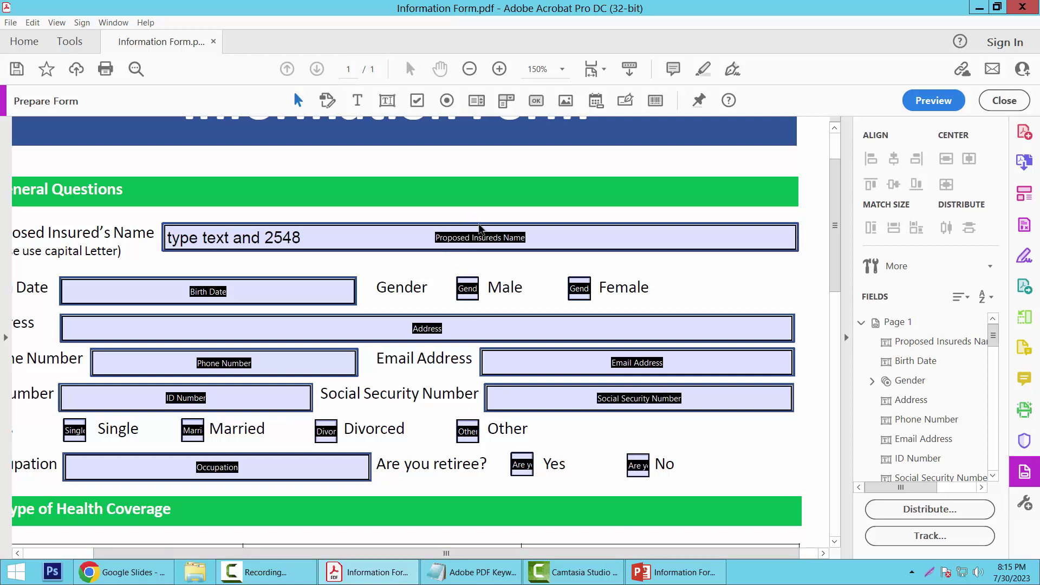
click(480, 229)
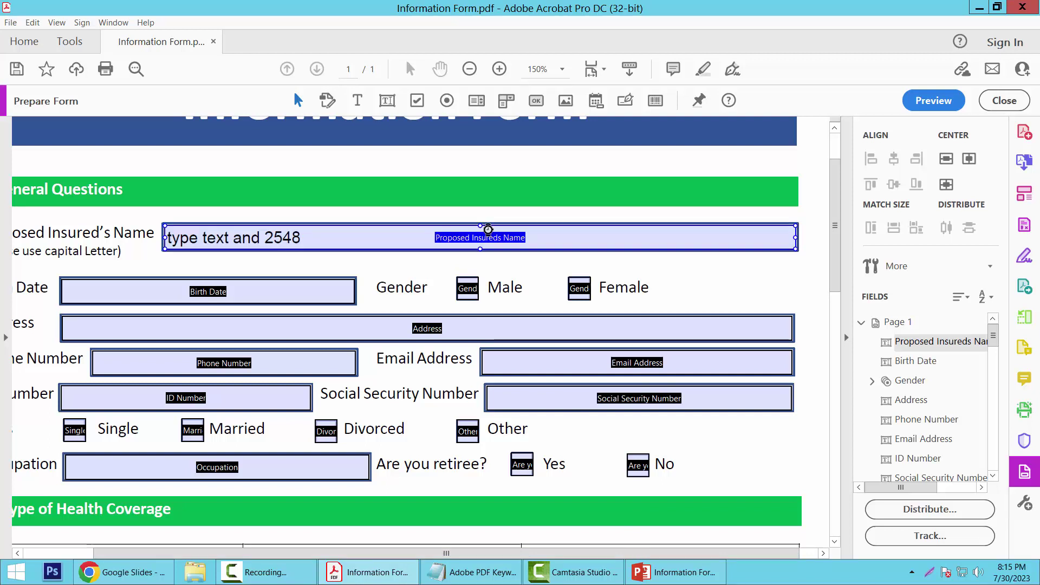
drag(488, 229, 488, 226)
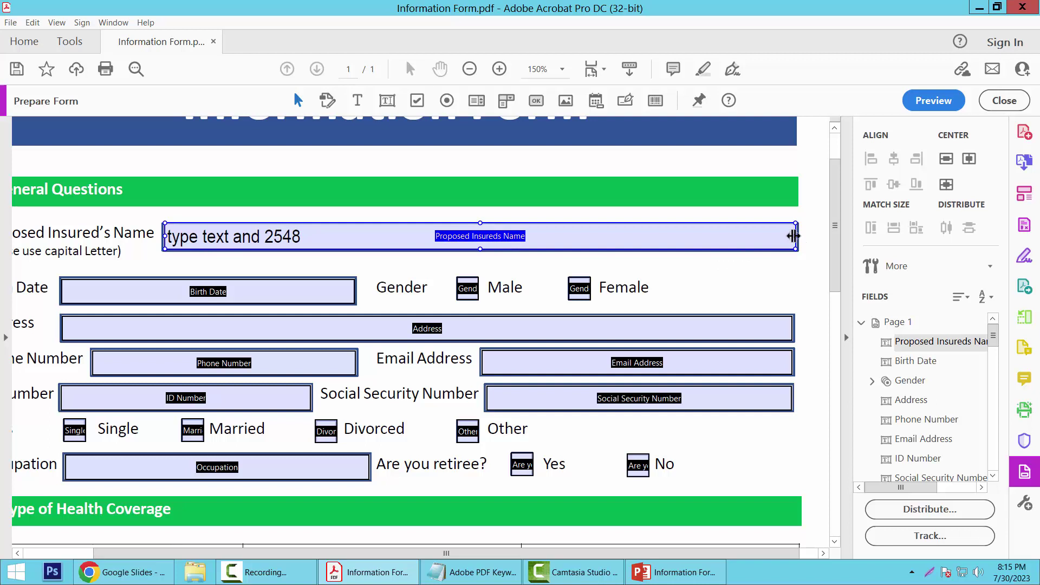
drag(794, 236, 798, 237)
drag(481, 250, 481, 250)
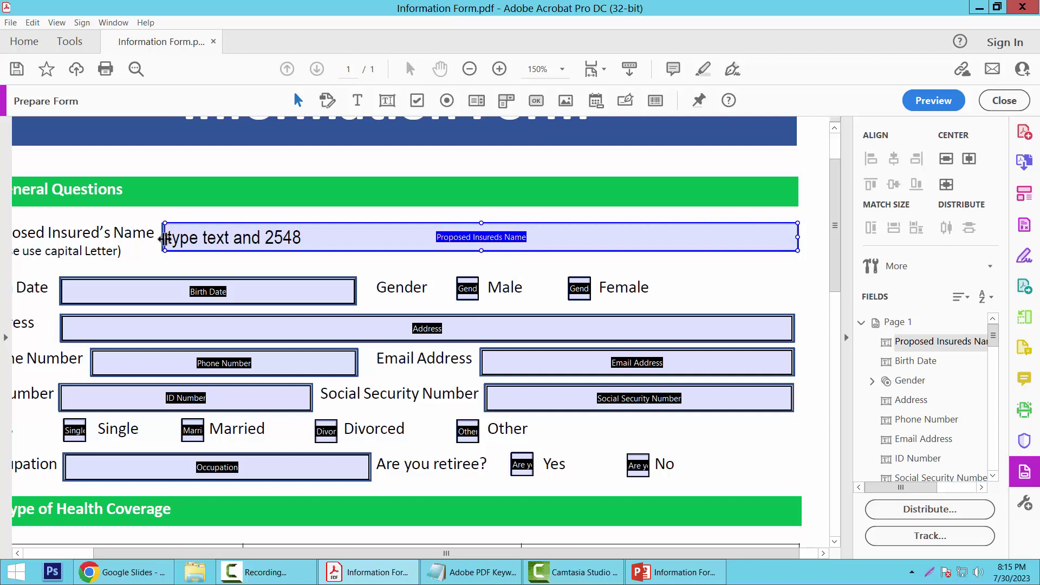
drag(164, 237, 162, 238)
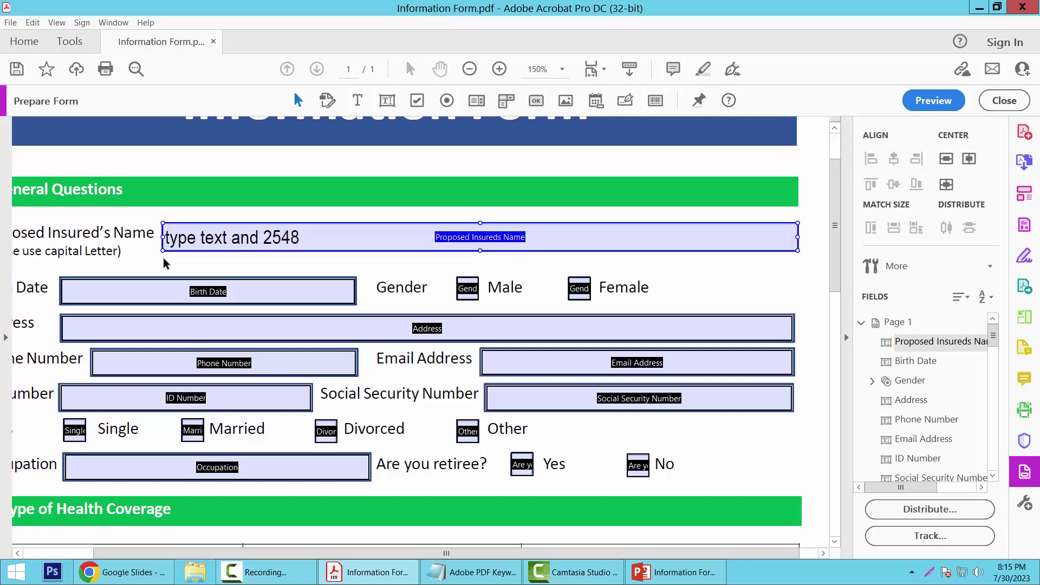
Open the name field's properties and trim its tooltip to 'Name'.
right_click(401, 241)
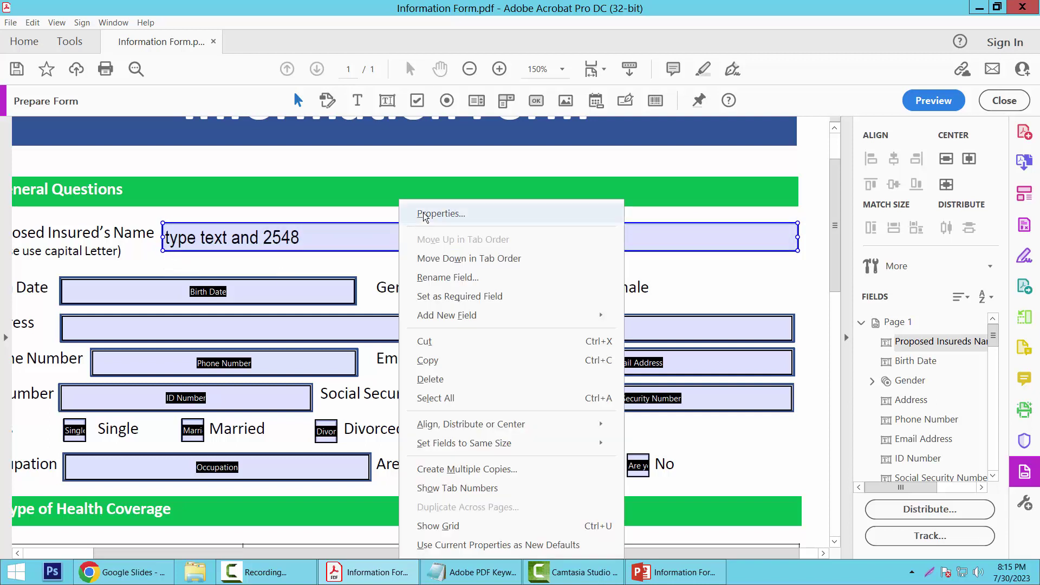
click(425, 214)
click(702, 139)
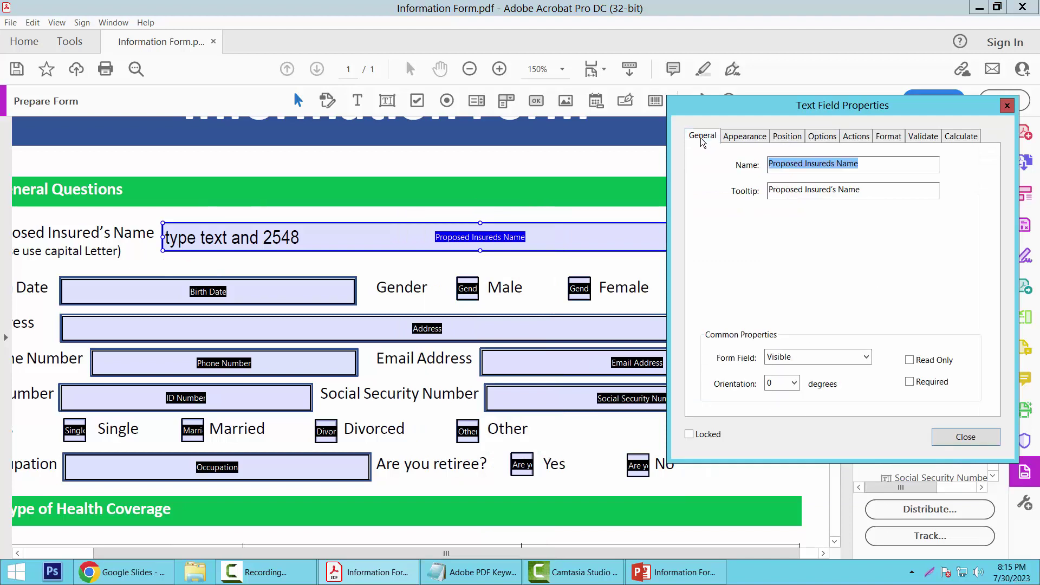
drag(723, 116, 666, 118)
click(763, 165)
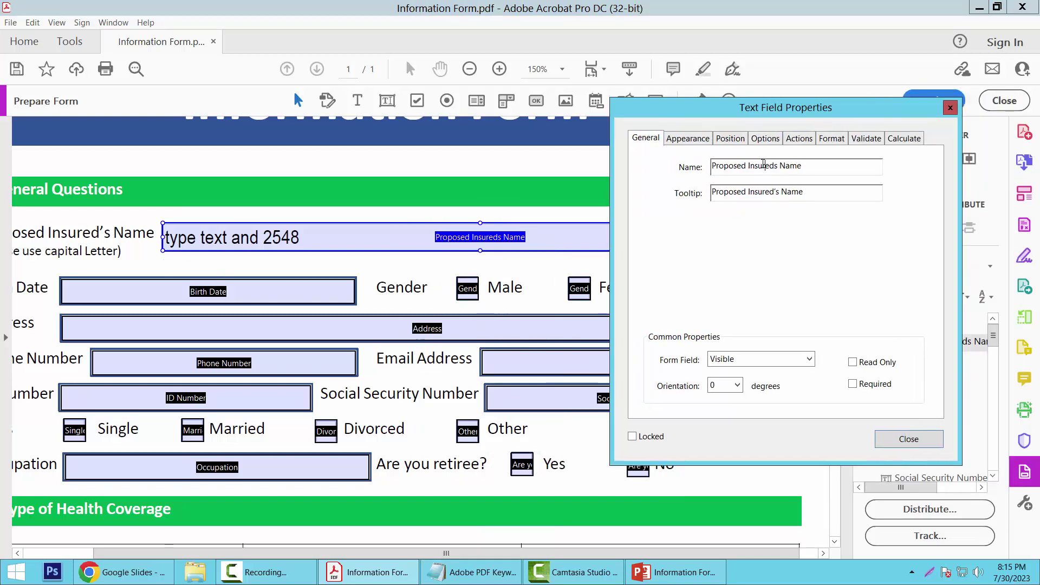
click(780, 193)
click(770, 192)
drag(783, 192, 709, 192)
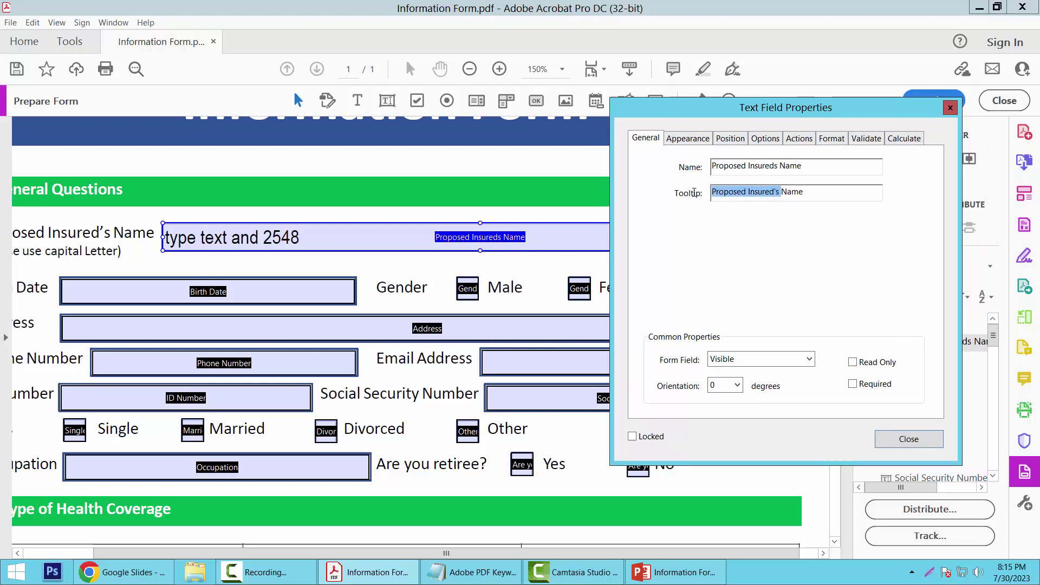
key(BackSpace)
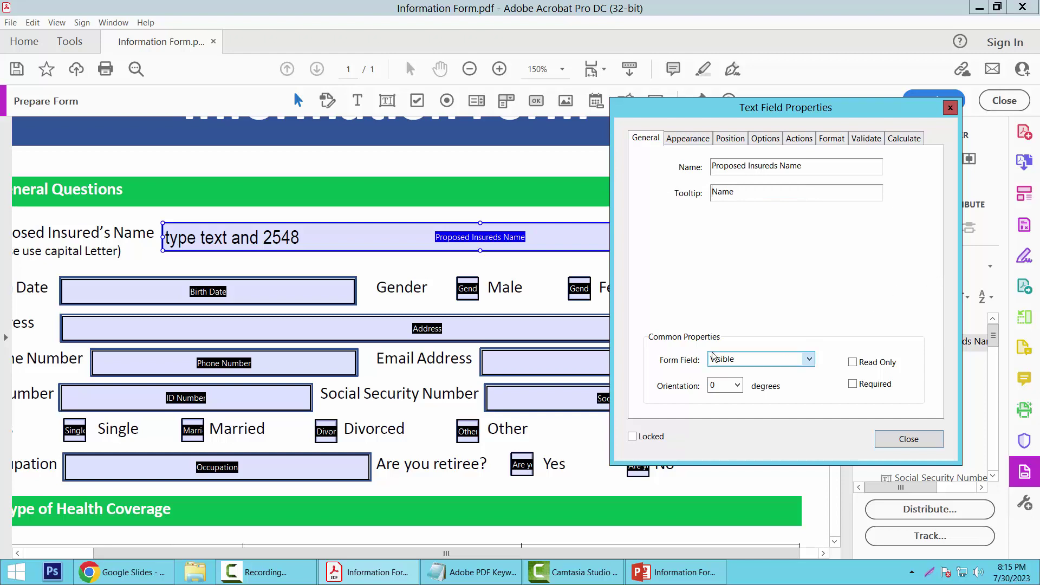
Keep the field Visible and try text orientation 90, then return it to 0 degrees.
click(809, 360)
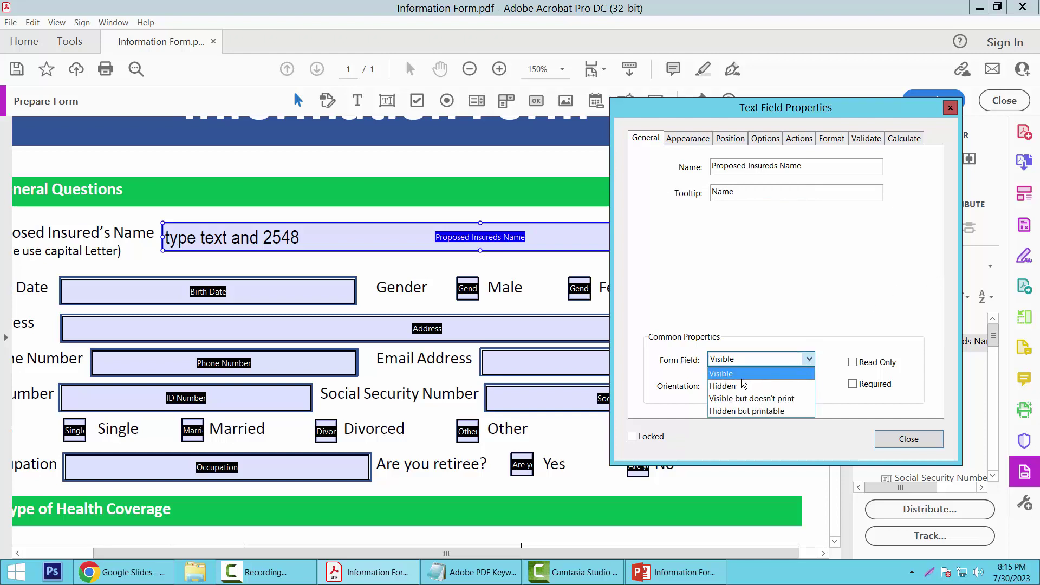
click(838, 379)
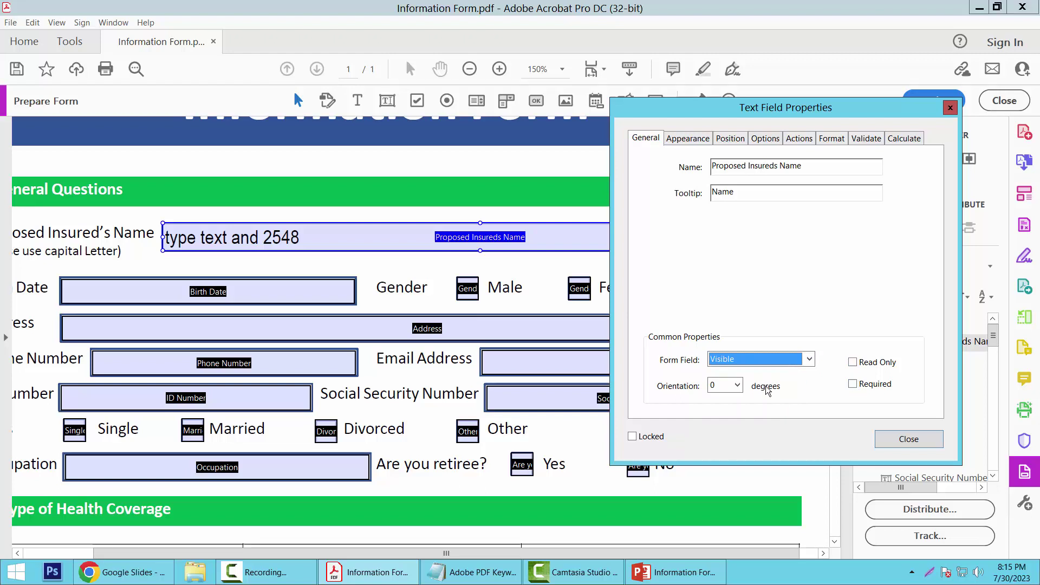
click(737, 385)
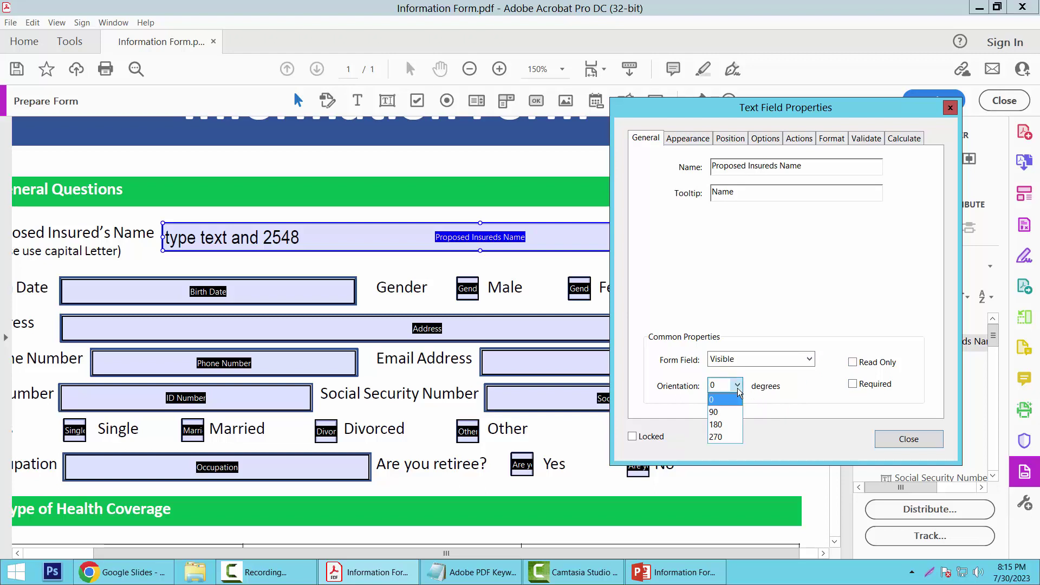
click(716, 412)
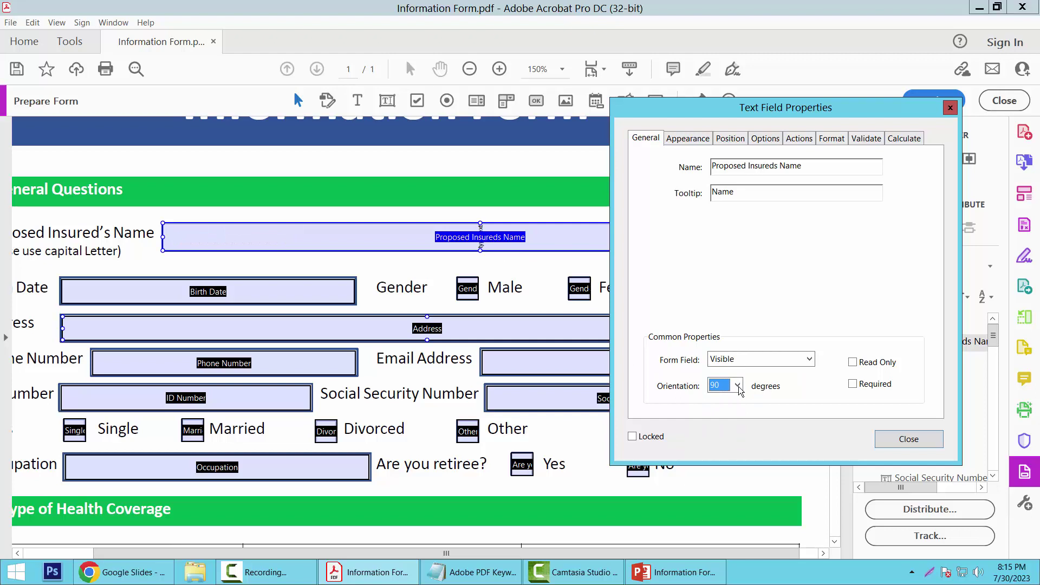
click(737, 385)
click(715, 398)
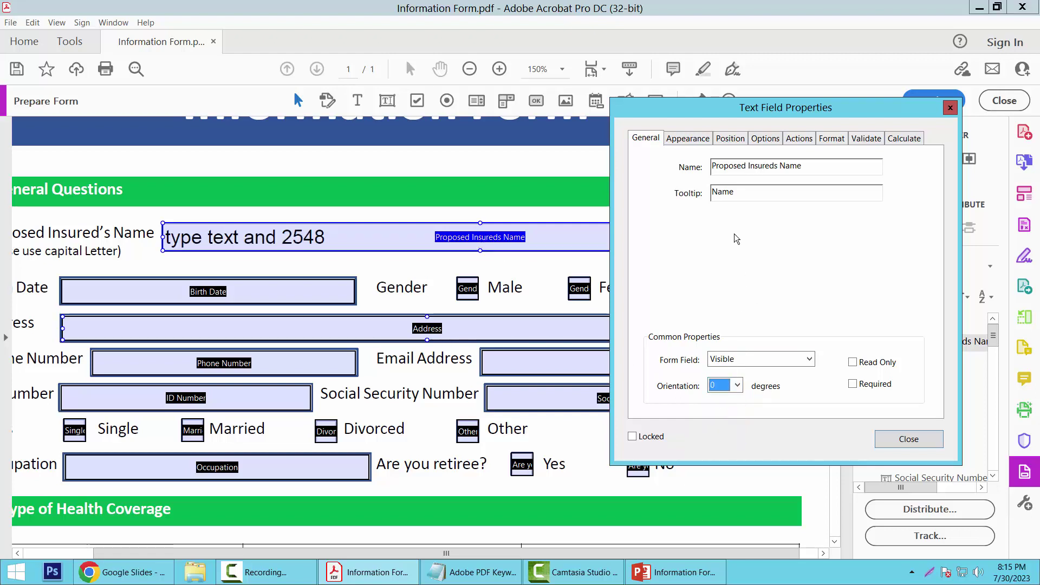
Give the name field a red, Medium thickness, Solid border.
click(687, 139)
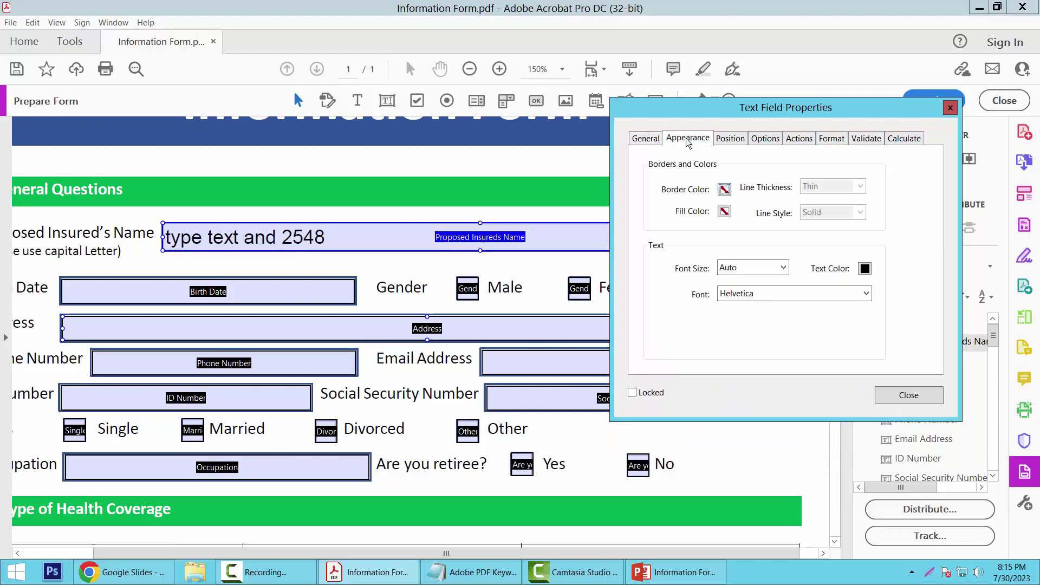
click(724, 191)
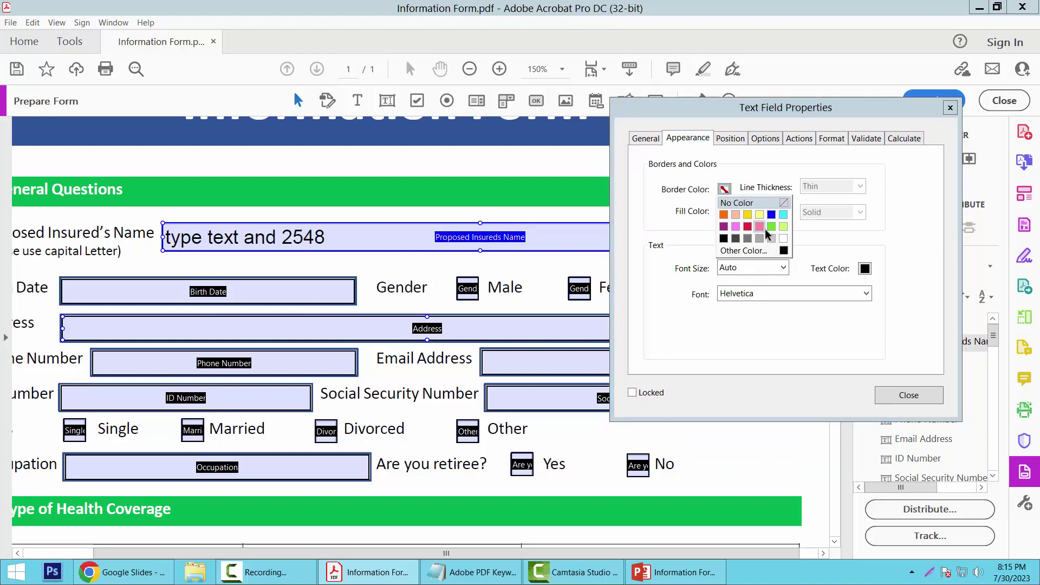
click(748, 228)
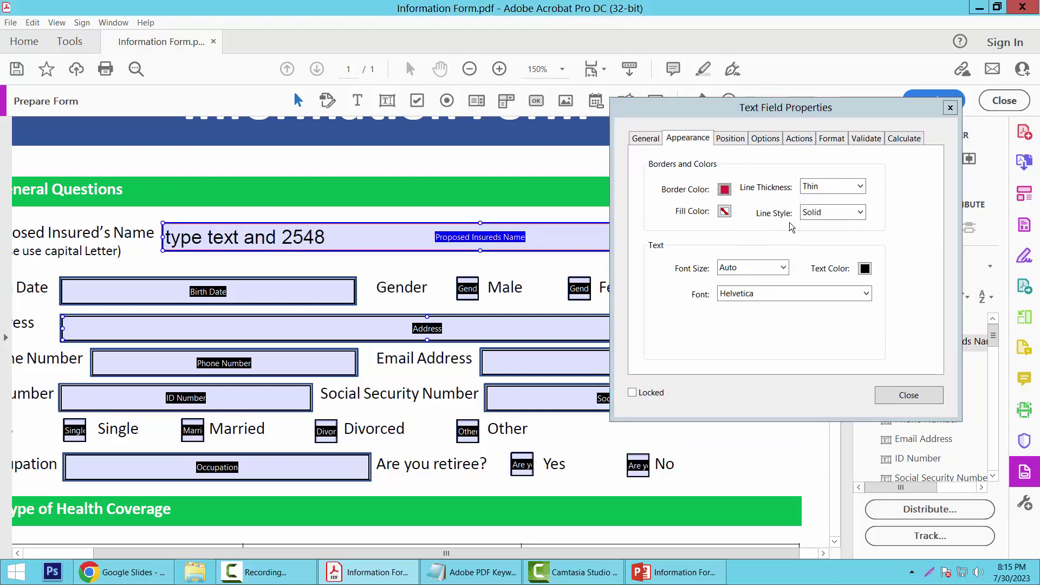
click(860, 187)
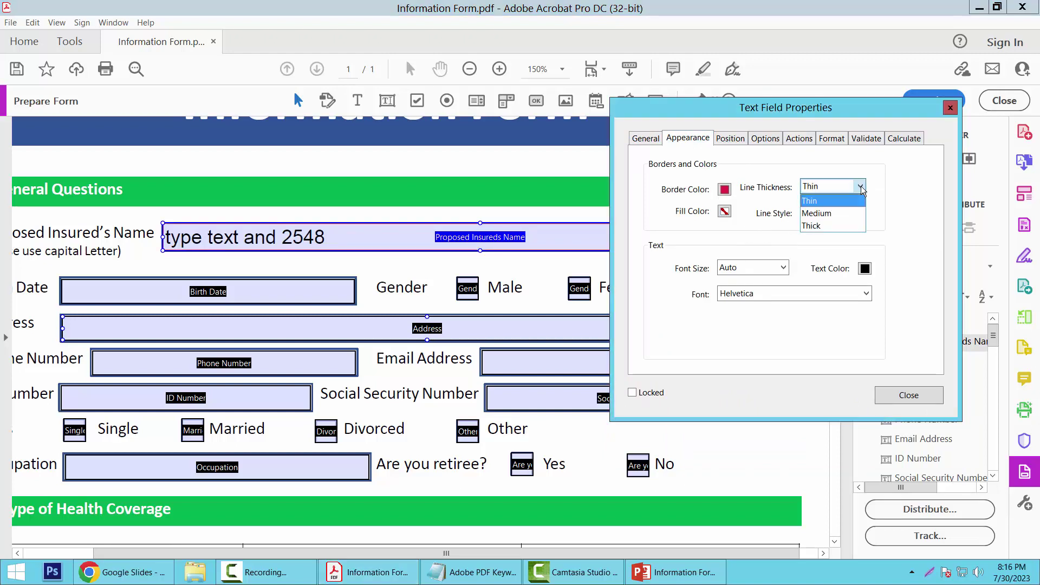
click(814, 214)
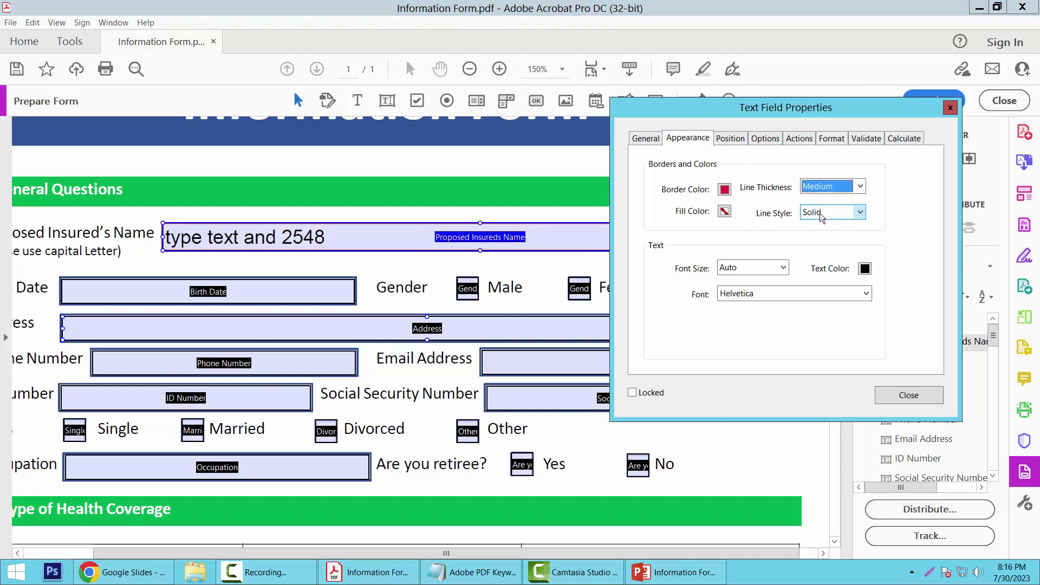
click(860, 213)
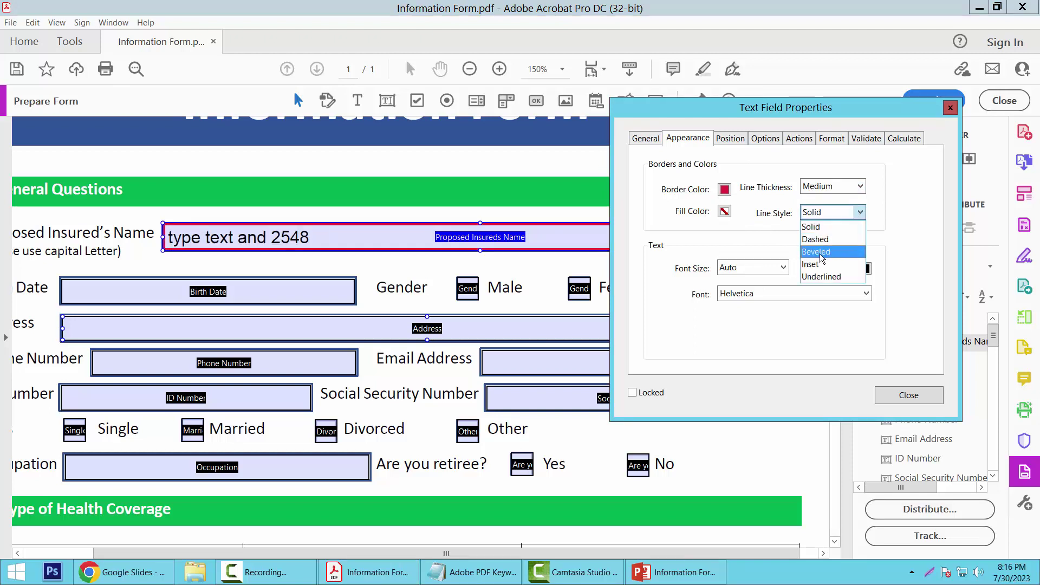
click(815, 226)
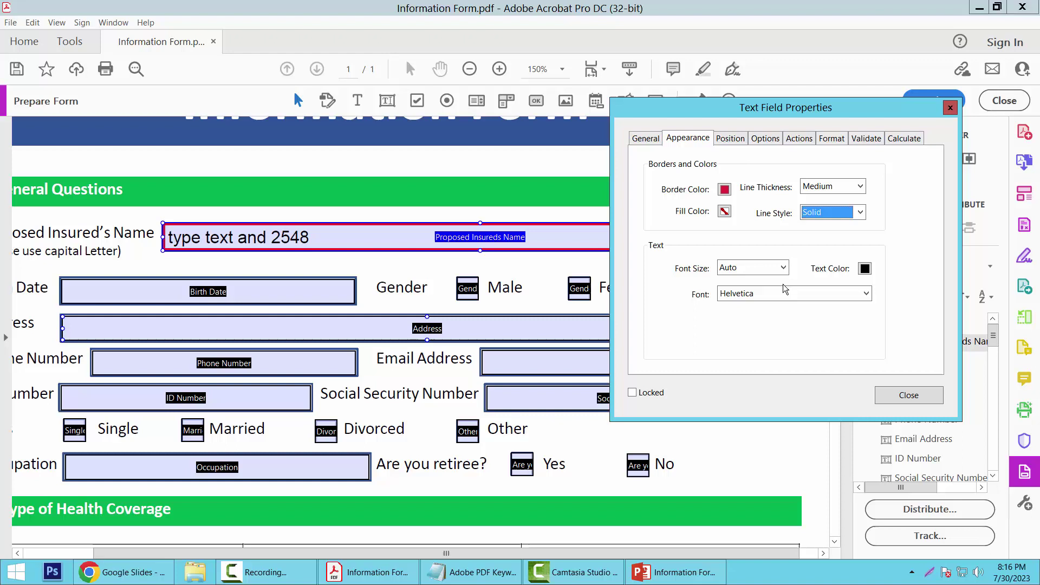
Set the field text to Auto size, Times Bold font and black colour after briefly trying white.
click(784, 270)
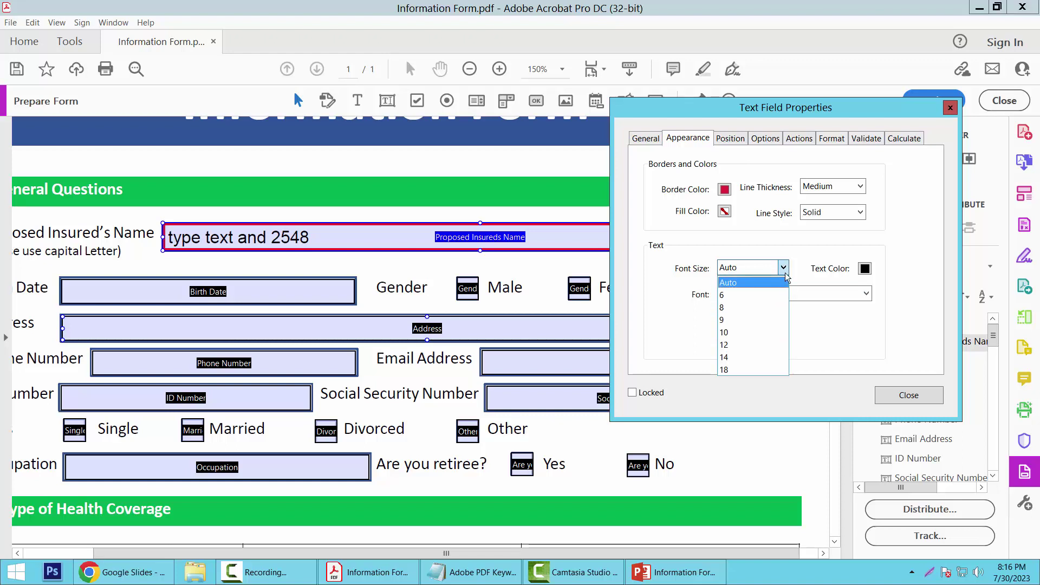
click(787, 271)
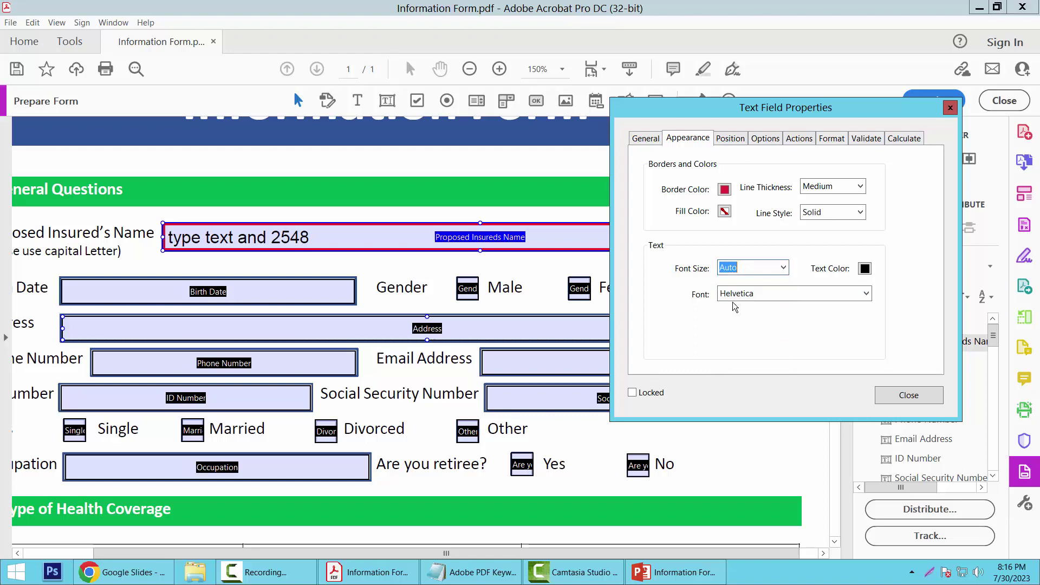
click(865, 294)
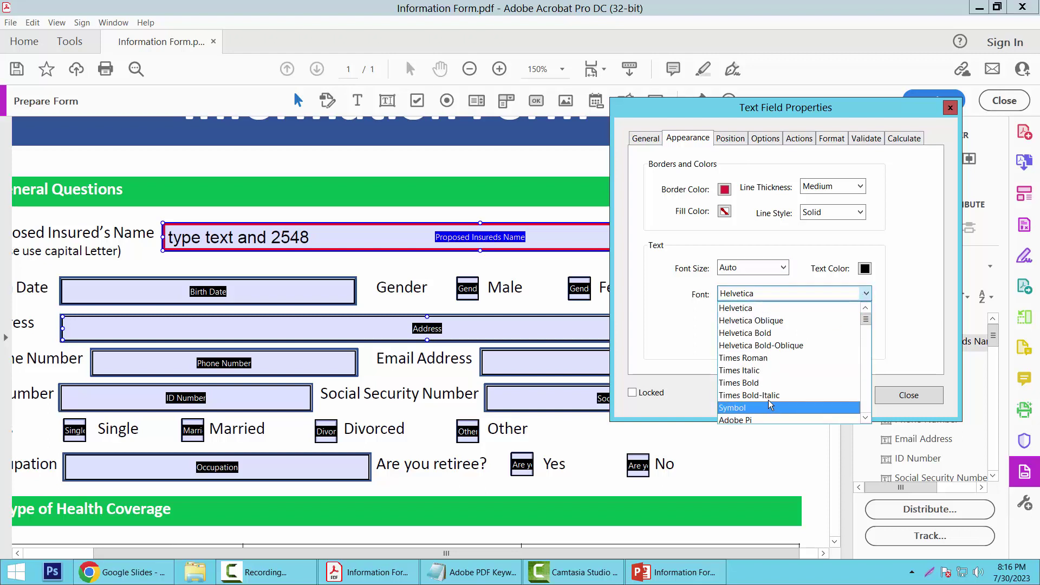
click(749, 385)
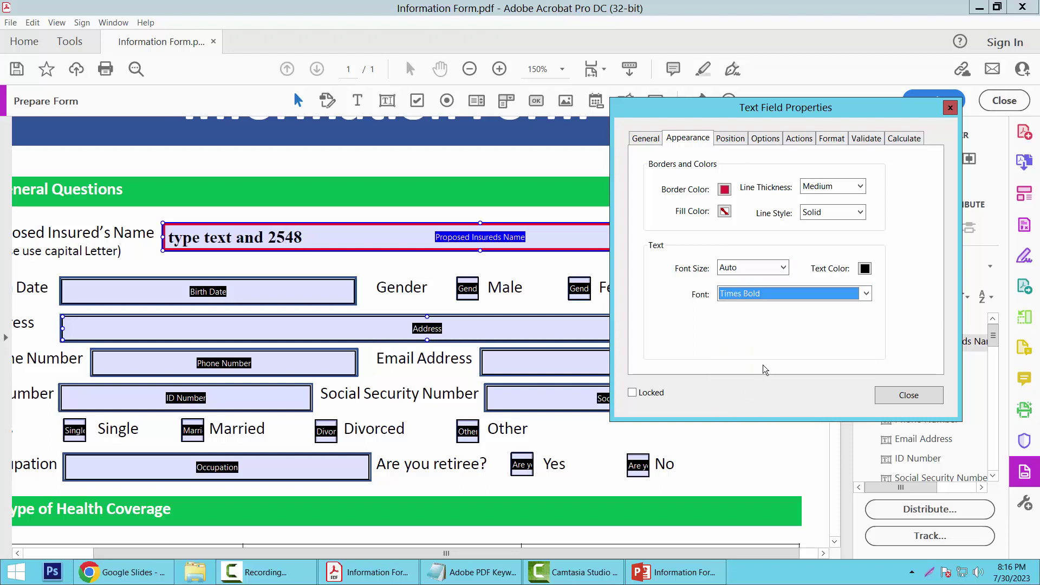
click(864, 269)
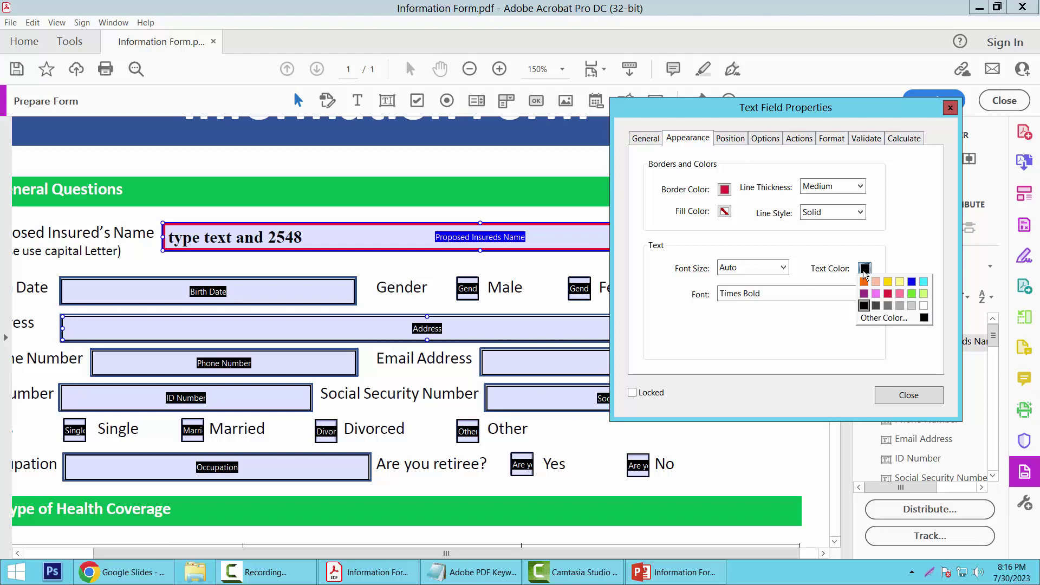
click(923, 308)
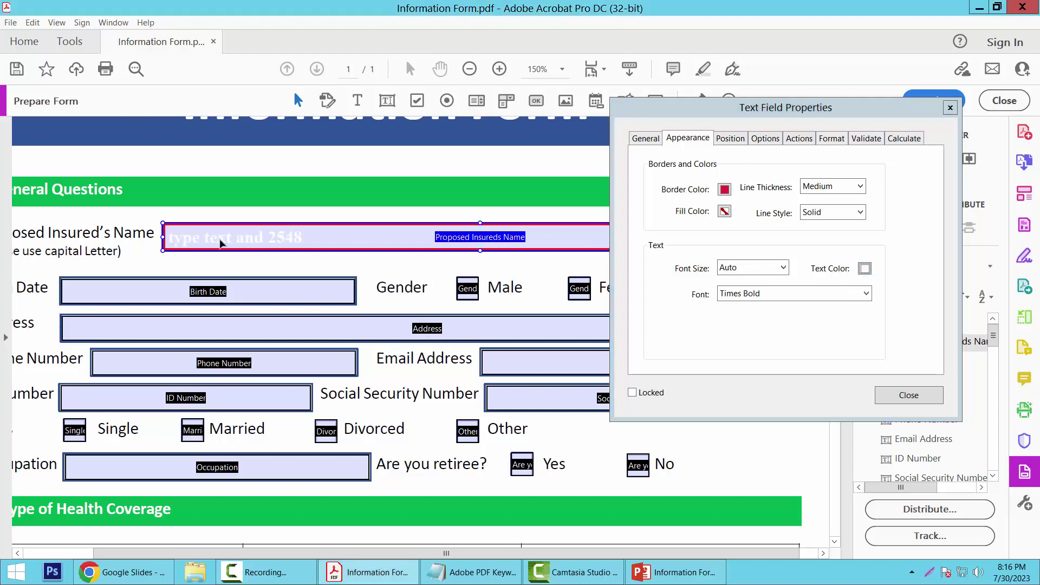
click(865, 268)
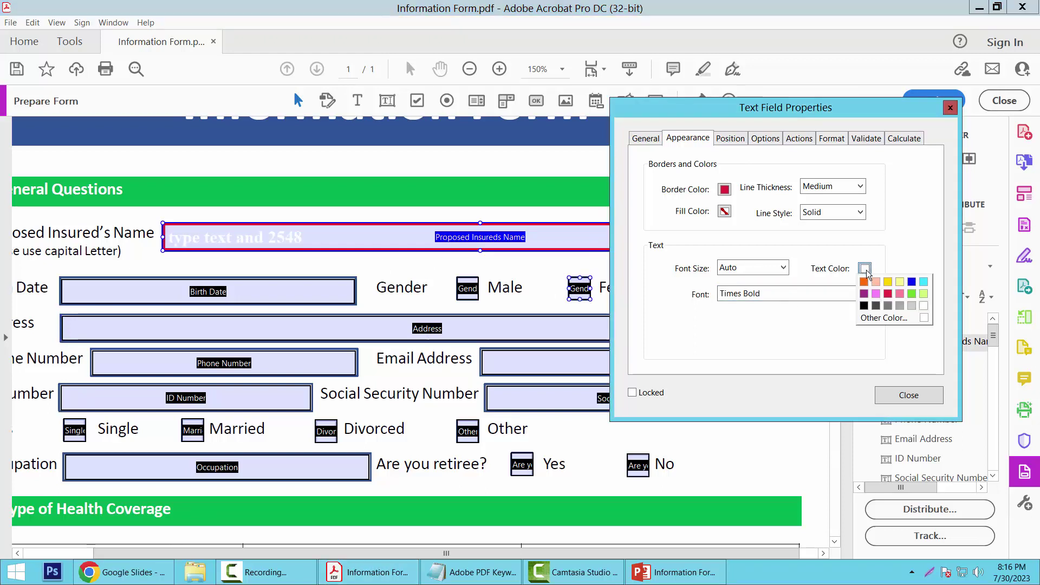
click(864, 306)
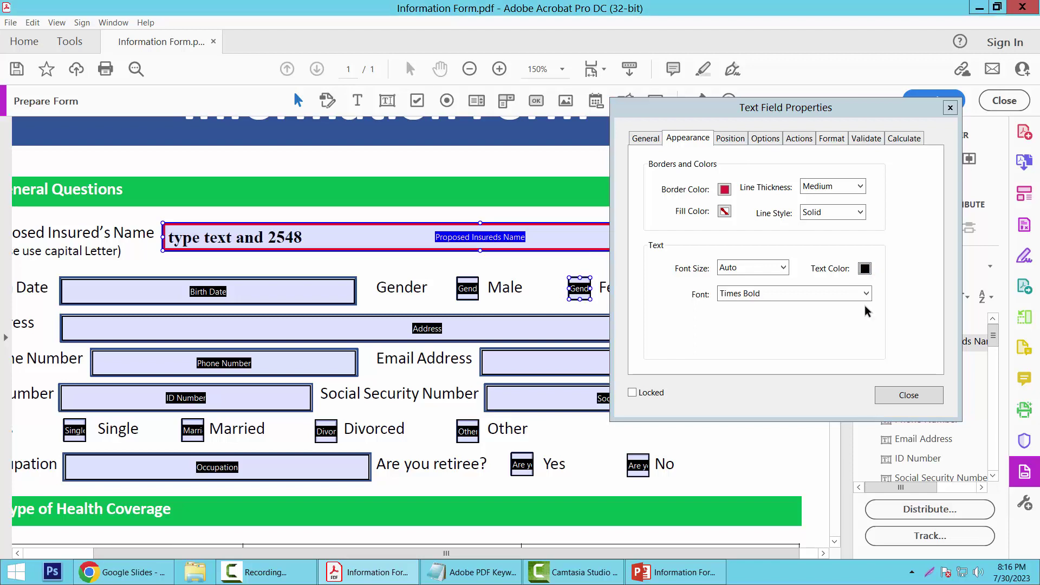
Set the name field's Position to Left 1.875 in and Right 7.875 in.
click(732, 139)
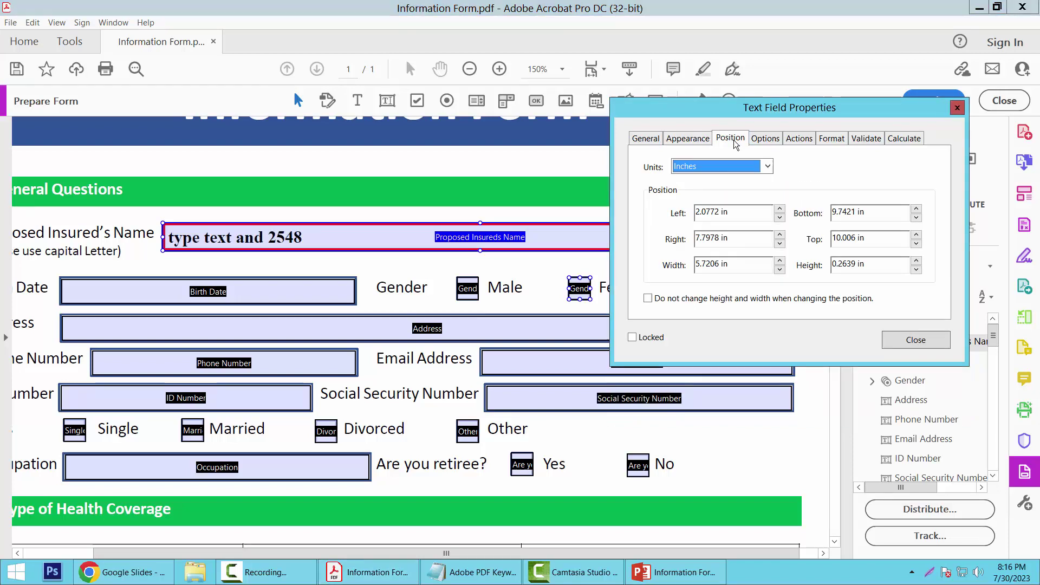
click(780, 218)
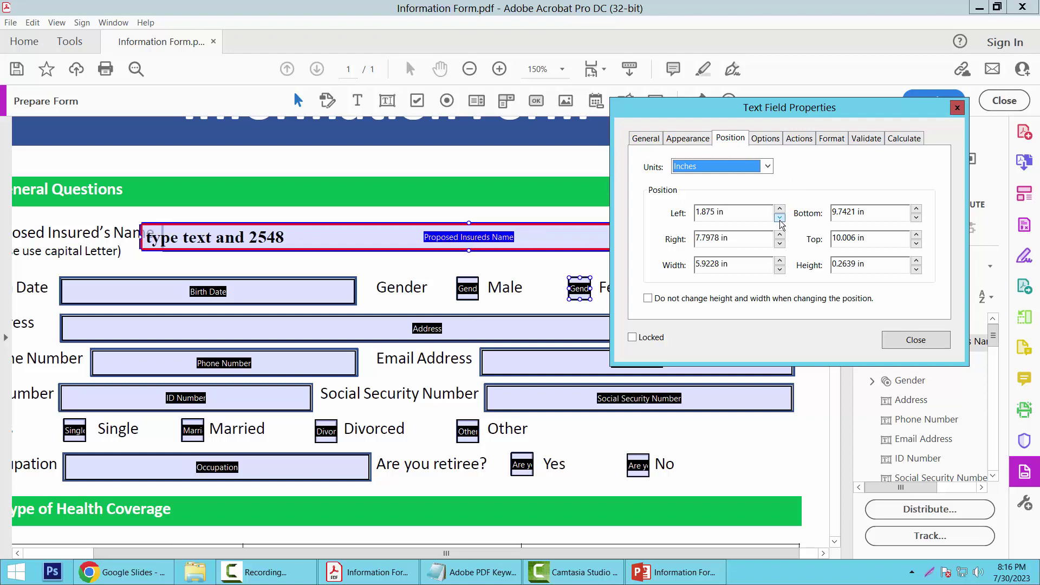
click(195, 243)
click(780, 235)
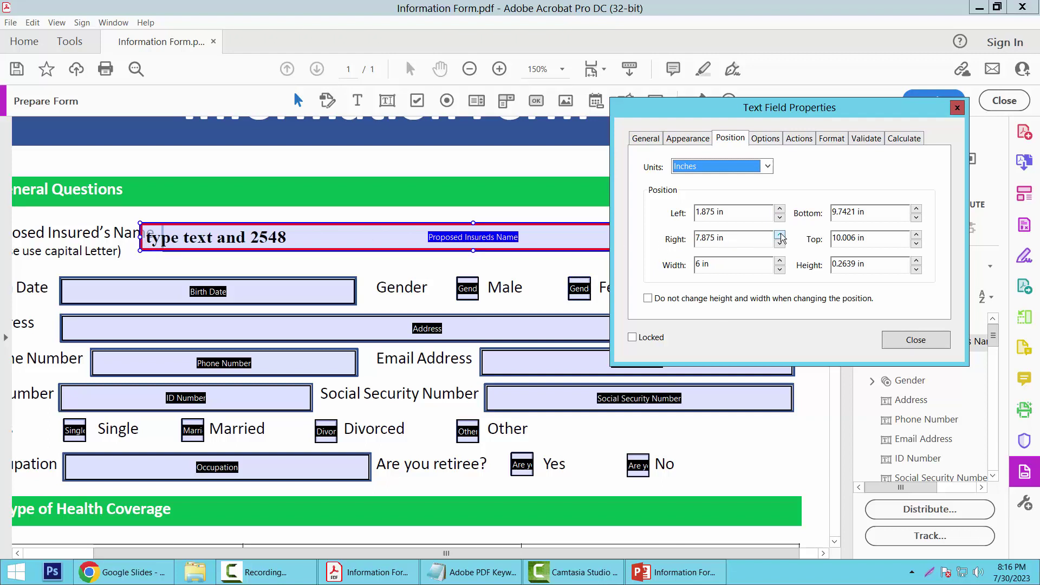
click(765, 139)
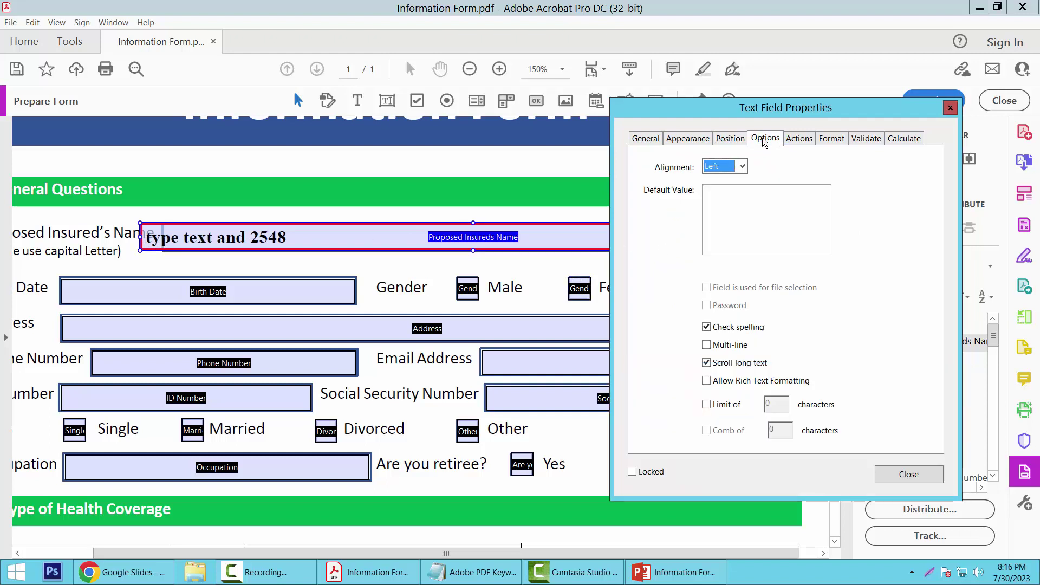
click(742, 167)
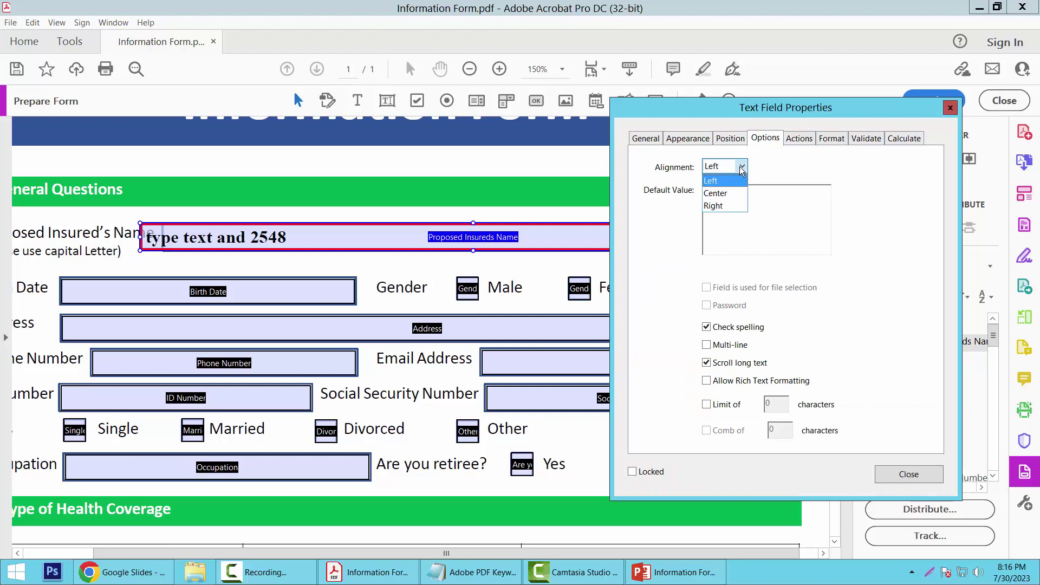
click(715, 193)
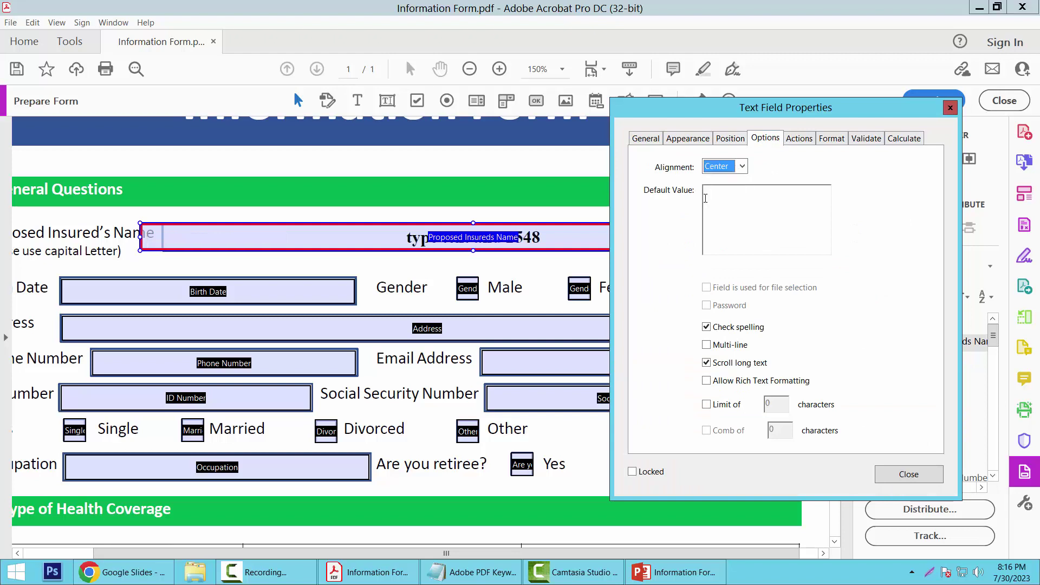
click(742, 167)
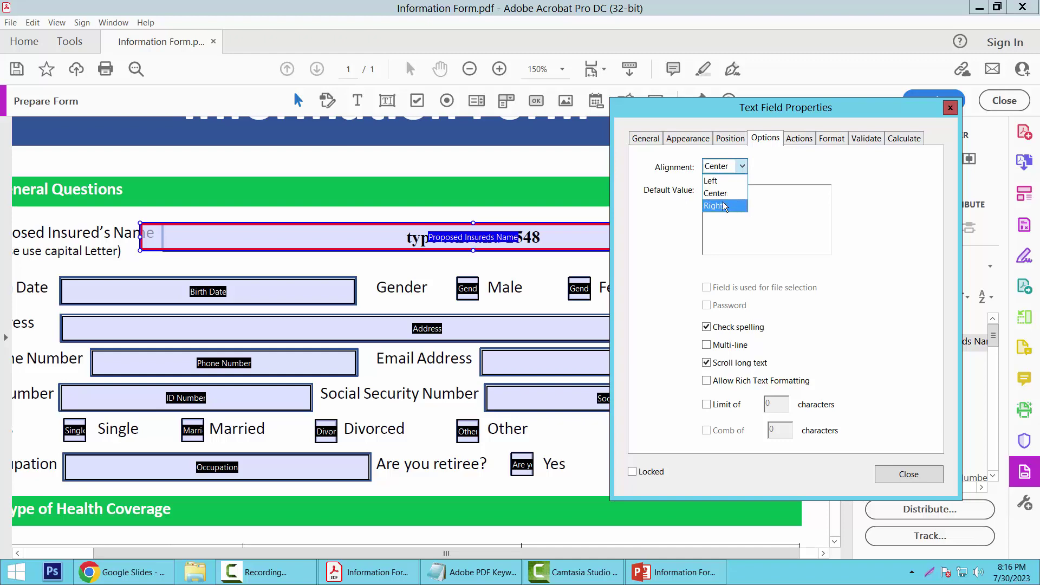
click(715, 205)
drag(688, 136, 300, 147)
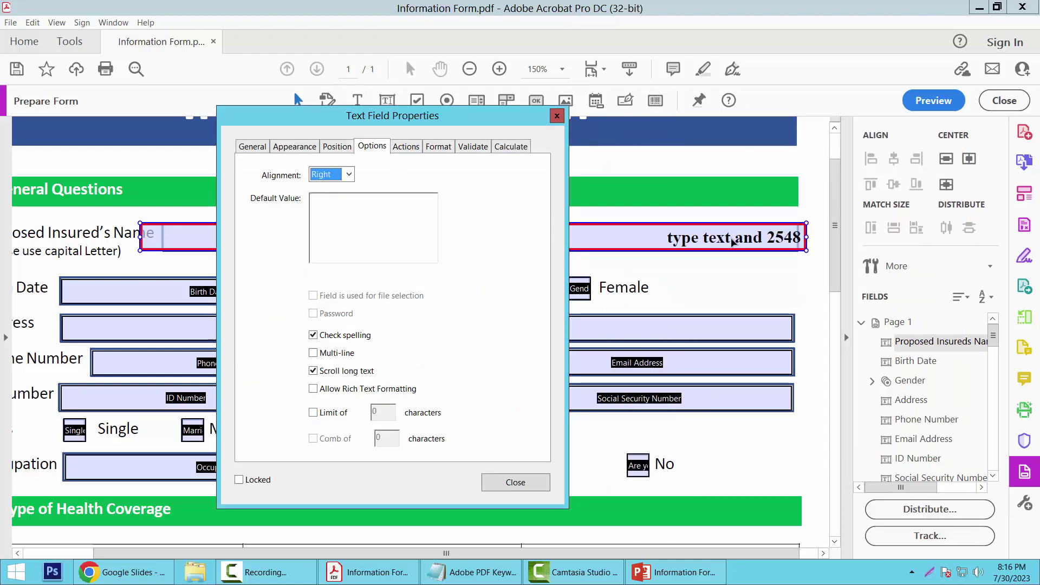
drag(393, 118, 832, 116)
click(786, 175)
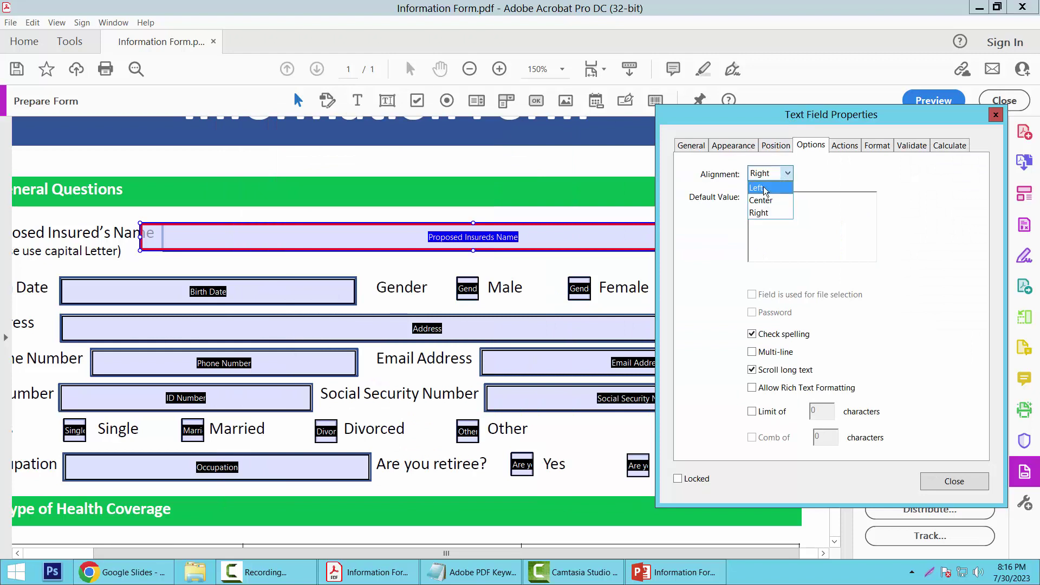
click(762, 188)
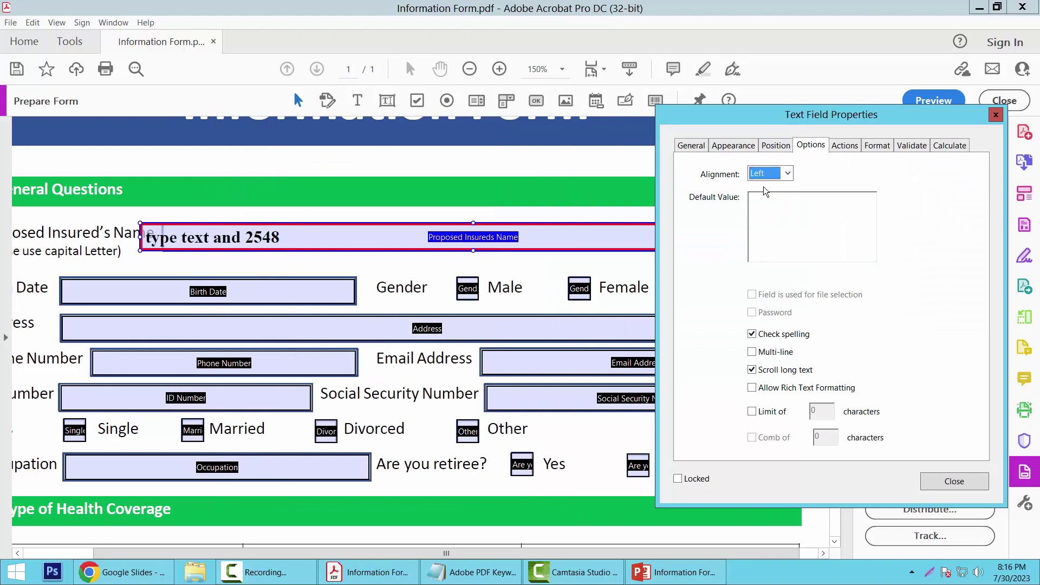
Close the properties and pull the name field's left edge past its label, refining right and bottom edges.
click(953, 482)
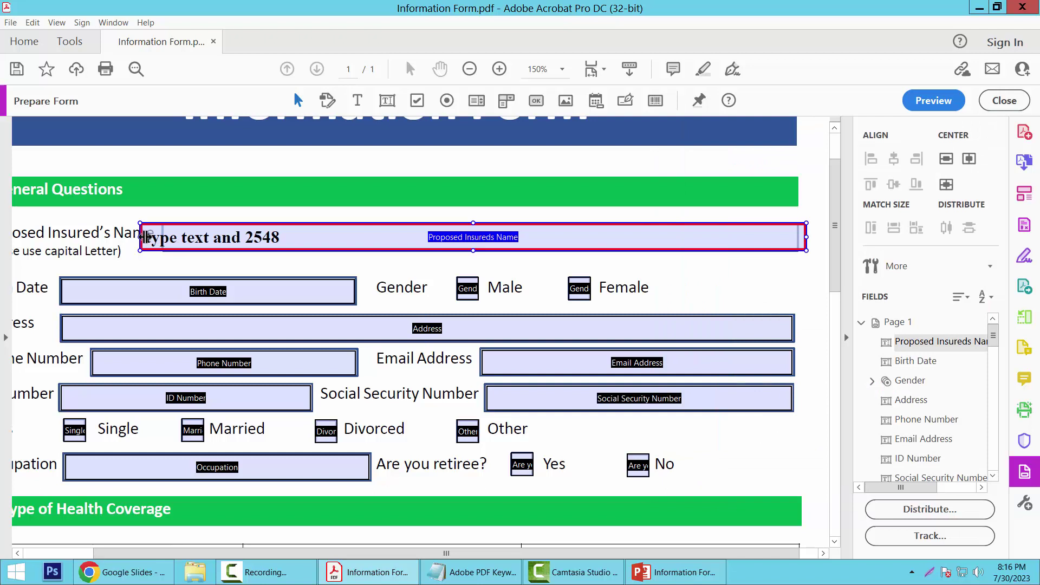
drag(142, 237, 163, 237)
drag(806, 237, 798, 236)
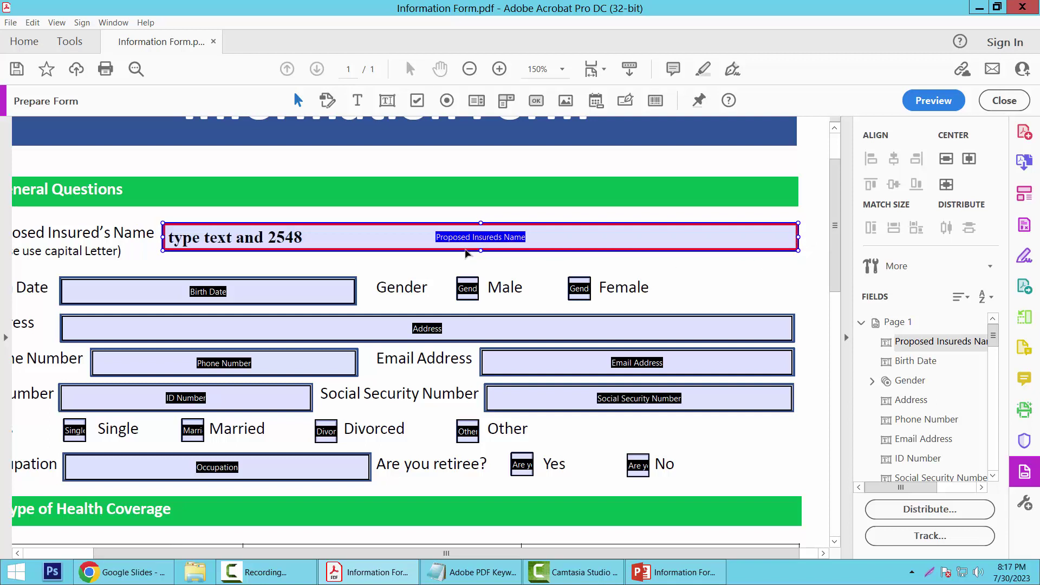
drag(480, 250, 482, 251)
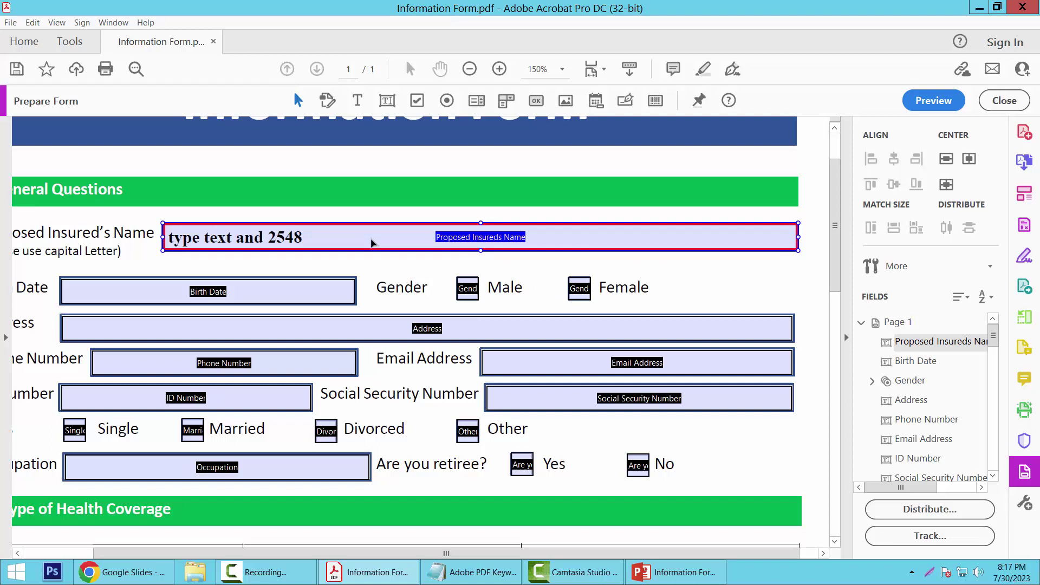
Preview the form and check the name field's red border and bold test text.
click(921, 102)
click(411, 249)
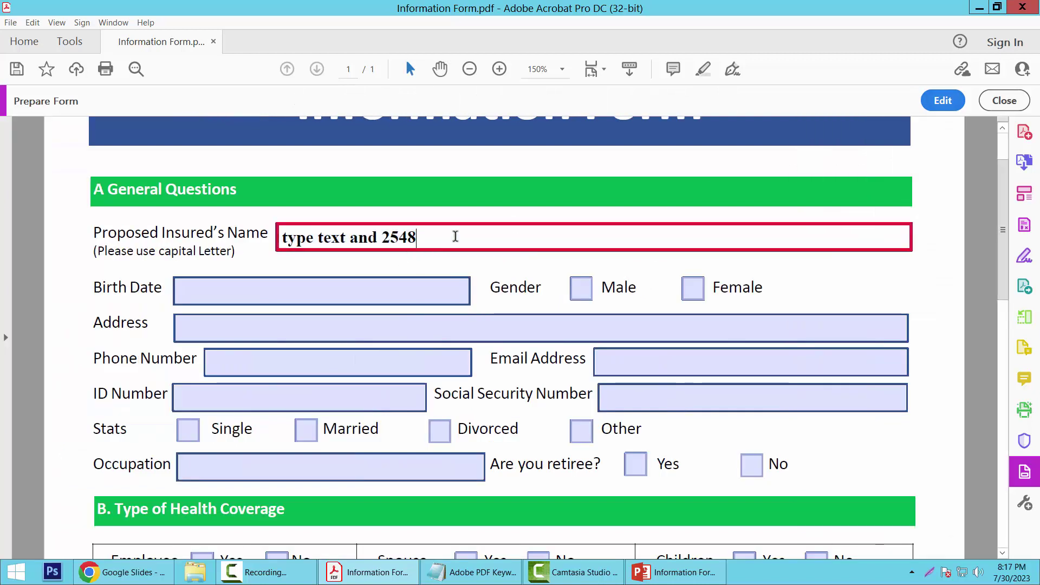
scroll(565, 248, down, 1)
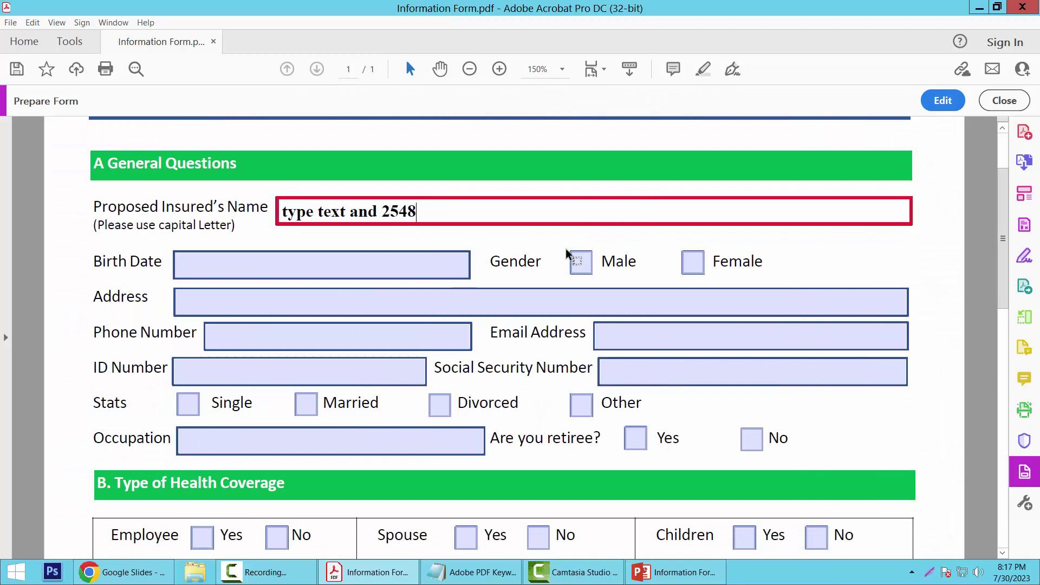
scroll(489, 325, down, 1)
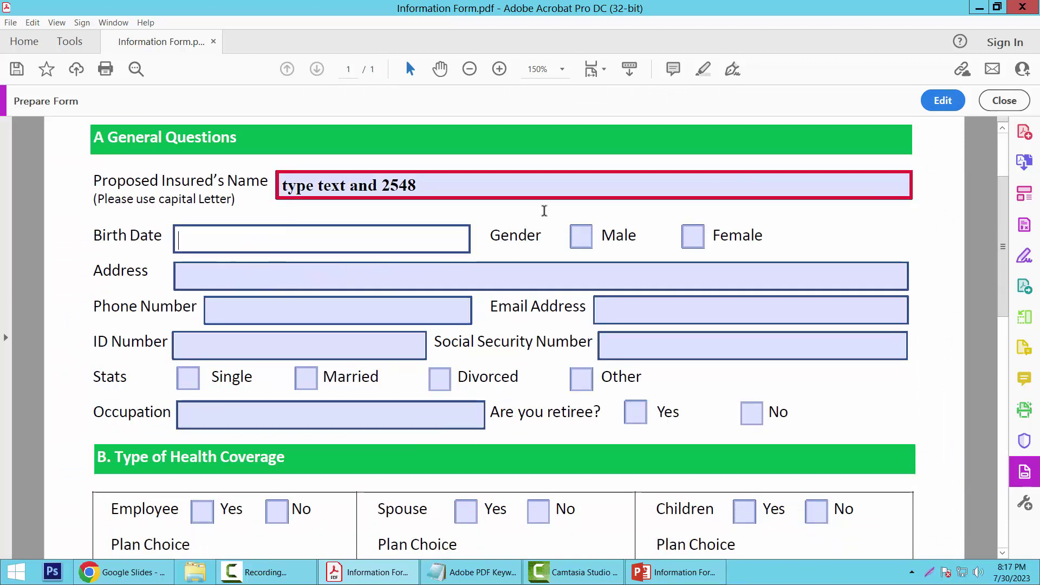
Back in edit mode, nudge the Birth Date field's top, right, bottom and left edges.
click(942, 101)
scroll(484, 257, up, 1)
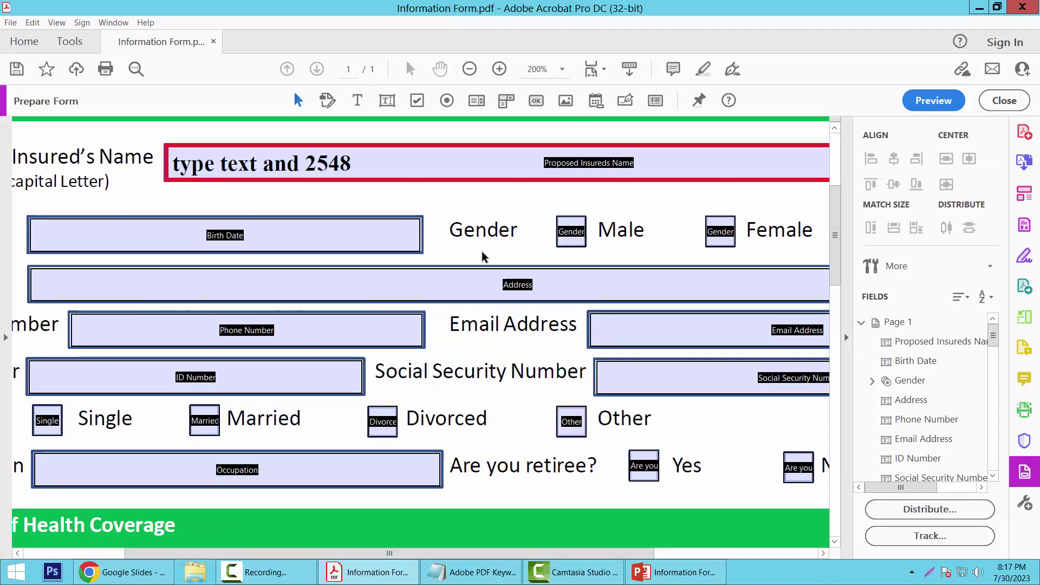
click(225, 222)
drag(225, 221, 223, 217)
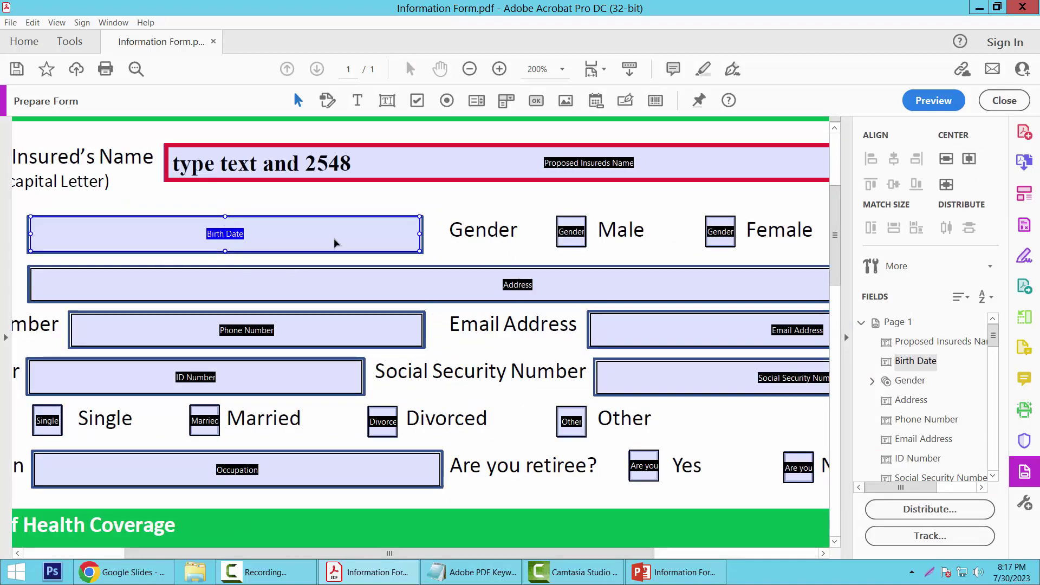
drag(421, 233, 424, 233)
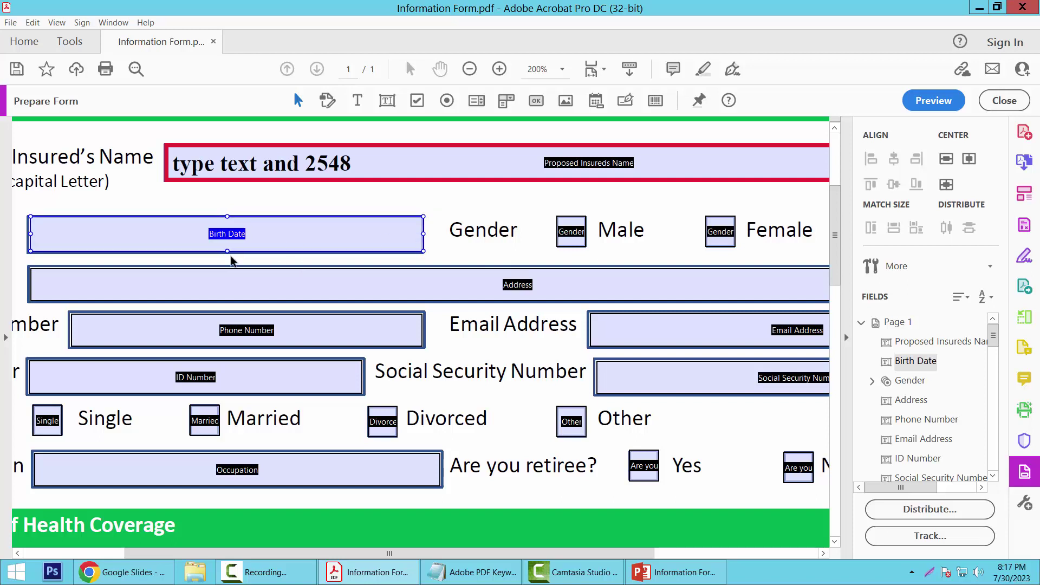
drag(226, 250, 226, 252)
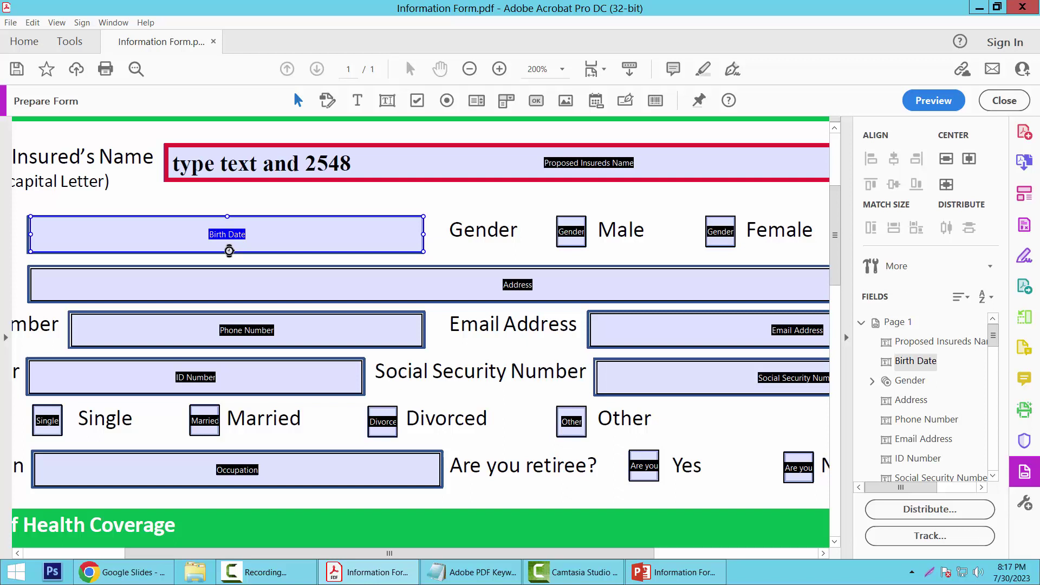
drag(424, 234, 420, 234)
drag(31, 232, 28, 232)
In the Birth Date field's properties, set the Format category to Date with mm/dd/yy.
right_click(359, 233)
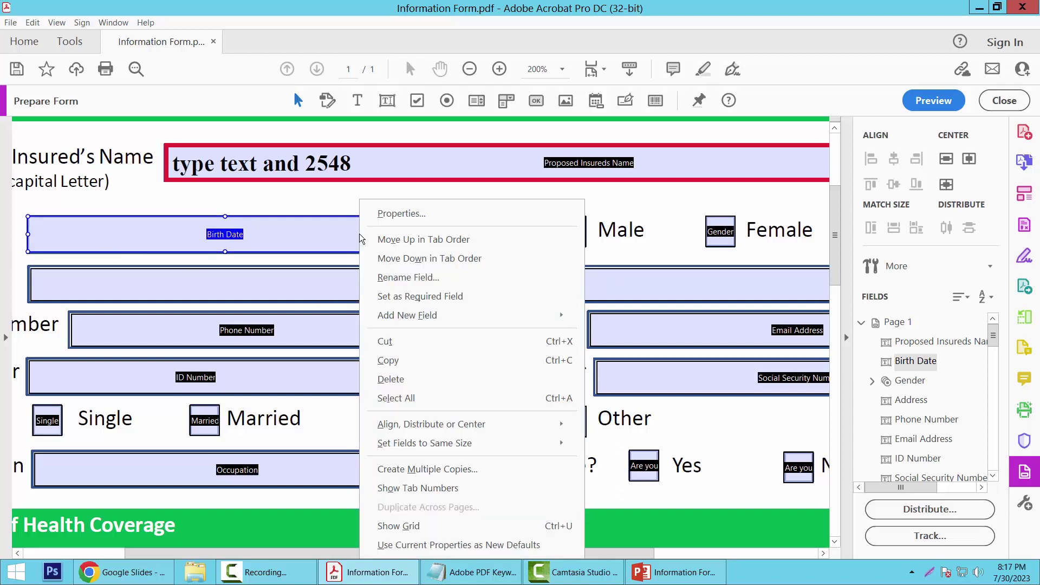
click(402, 213)
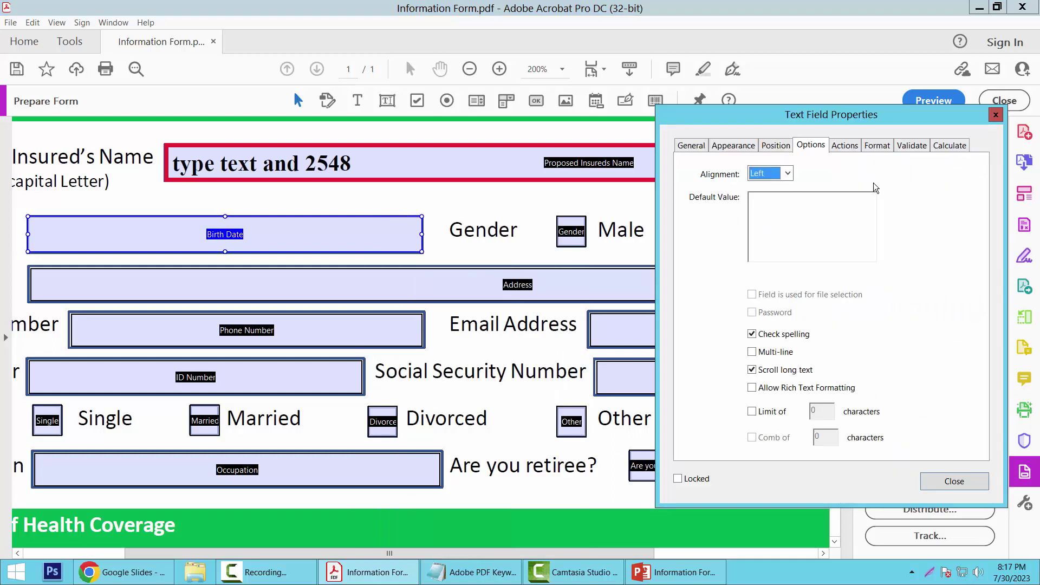
click(877, 147)
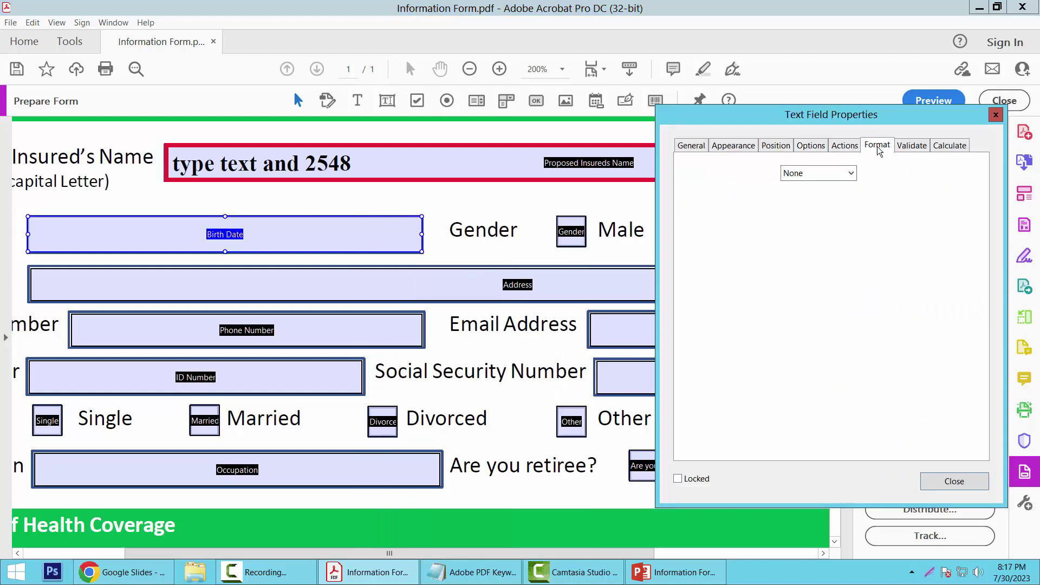
click(851, 174)
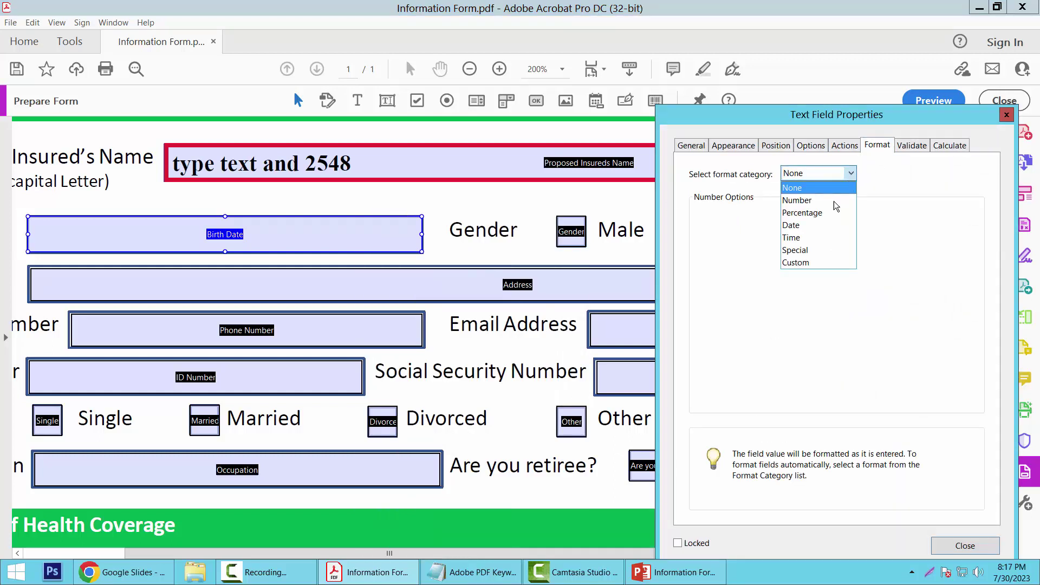
click(799, 232)
click(745, 277)
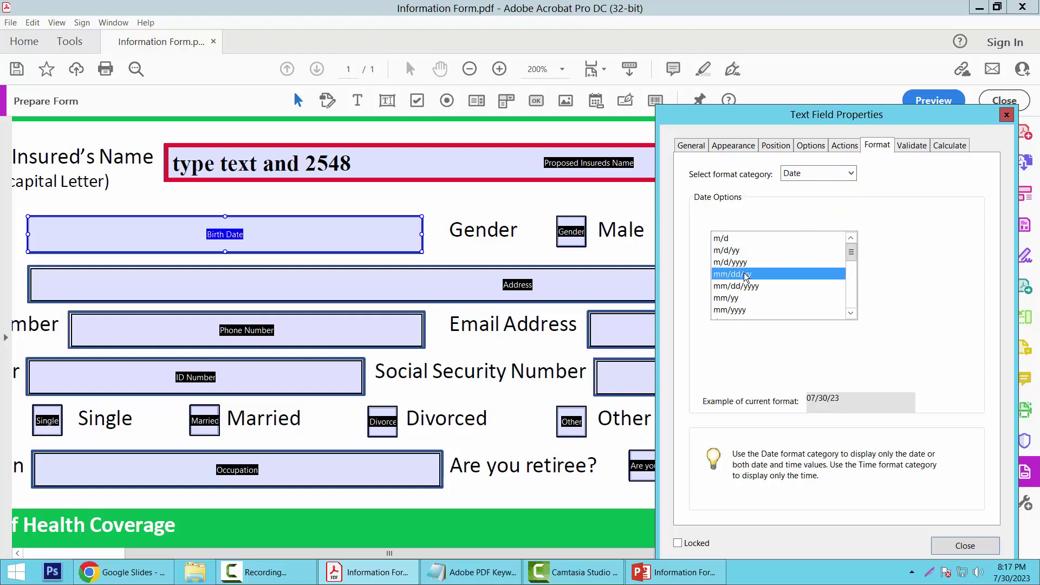
click(965, 546)
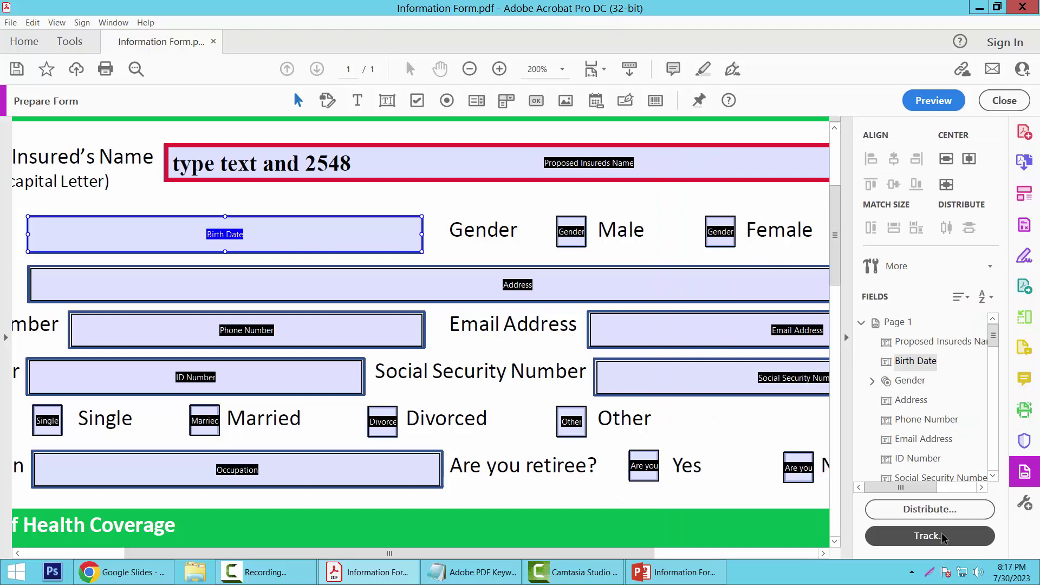
Preview the form and test the Birth Date calendar by picking July 20.
click(926, 104)
click(396, 234)
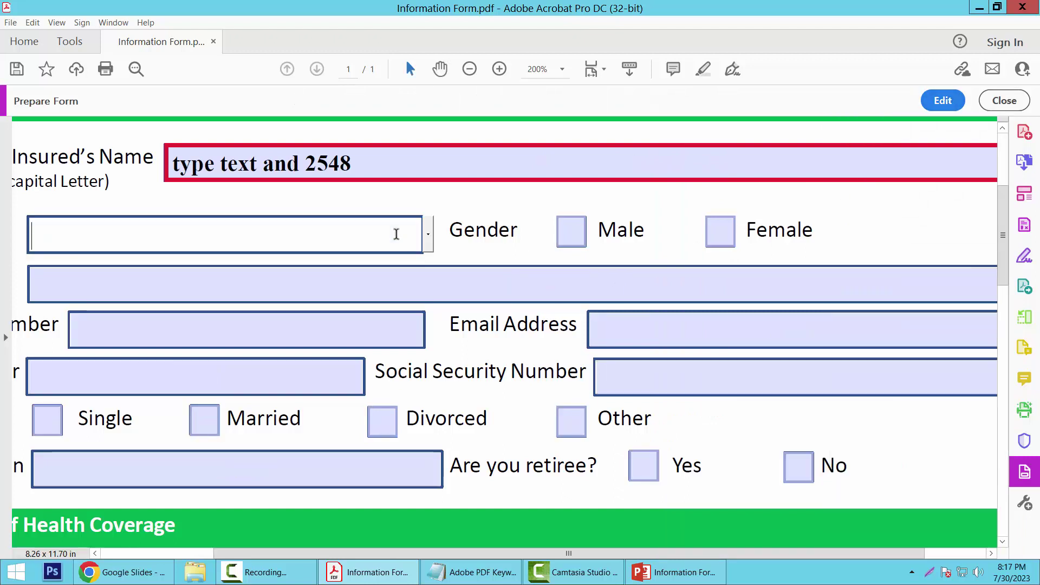
click(427, 237)
click(370, 326)
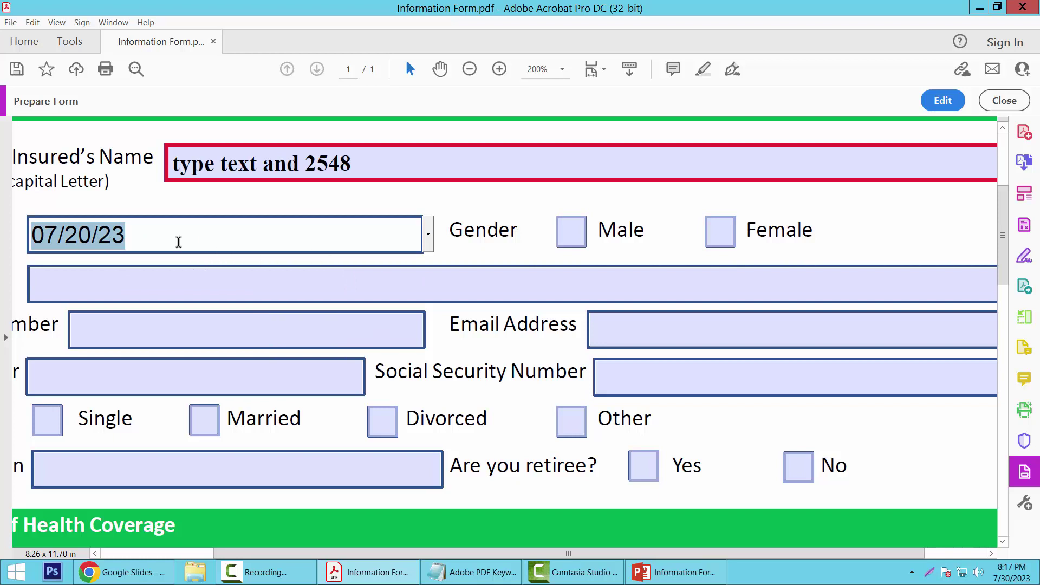
click(943, 100)
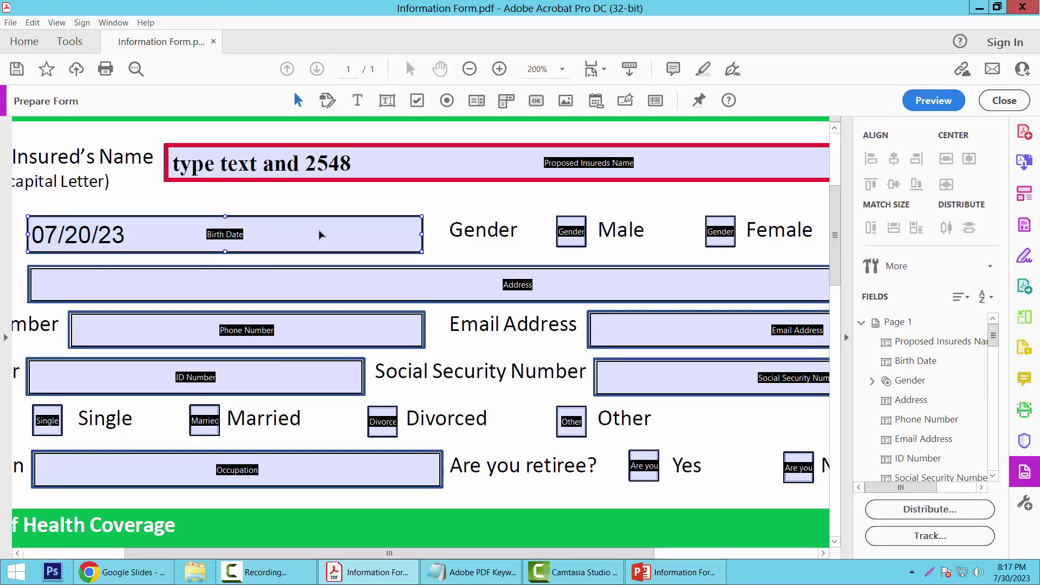
Center-align the text in the Birth Date field.
right_click(321, 233)
click(362, 214)
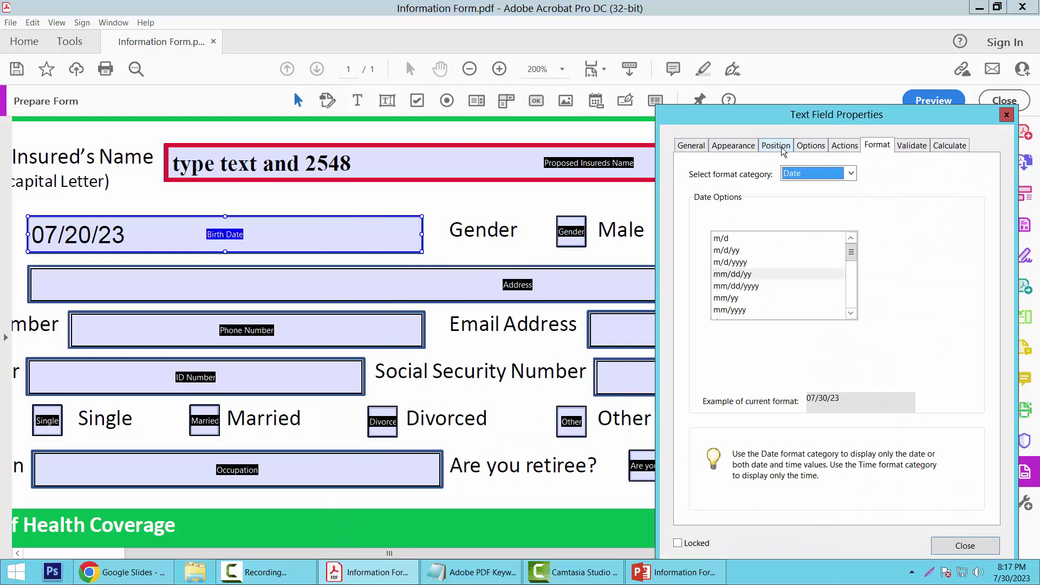
click(811, 145)
click(787, 173)
click(763, 202)
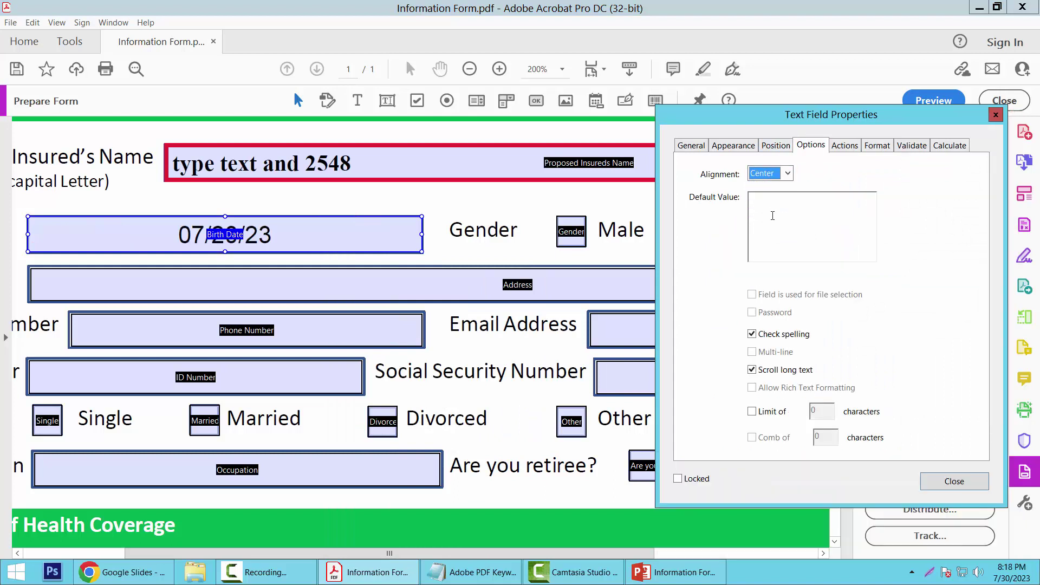
click(945, 481)
Preview again and toggle the Gender choice between Male and Female several times.
click(933, 100)
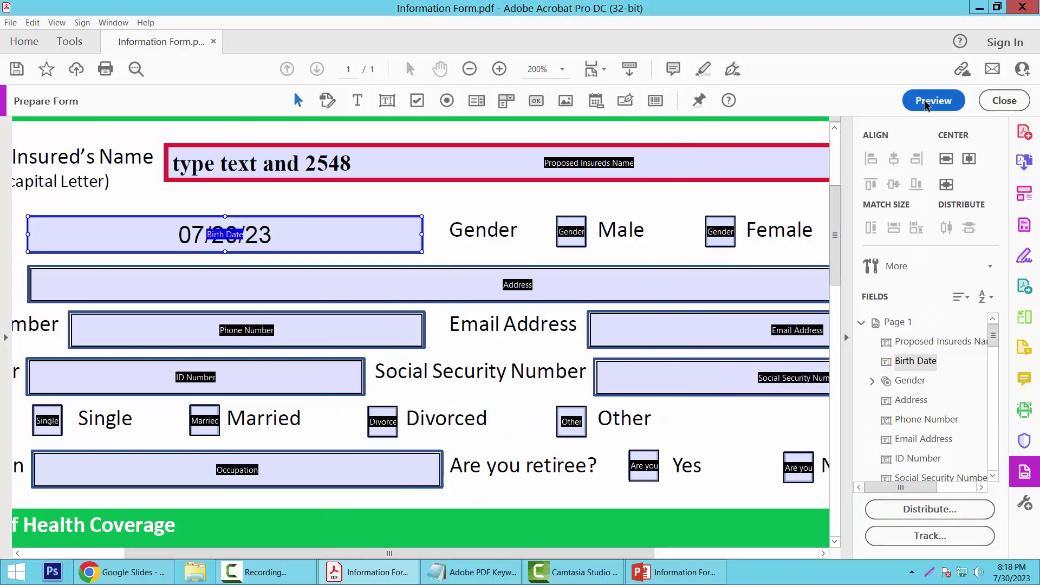
click(422, 241)
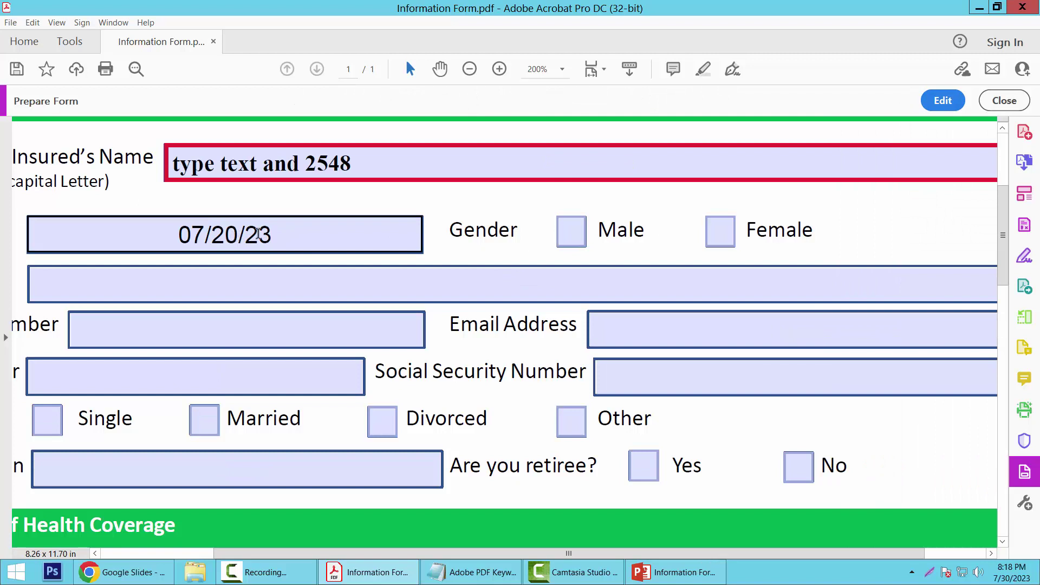
click(571, 232)
click(718, 233)
click(590, 238)
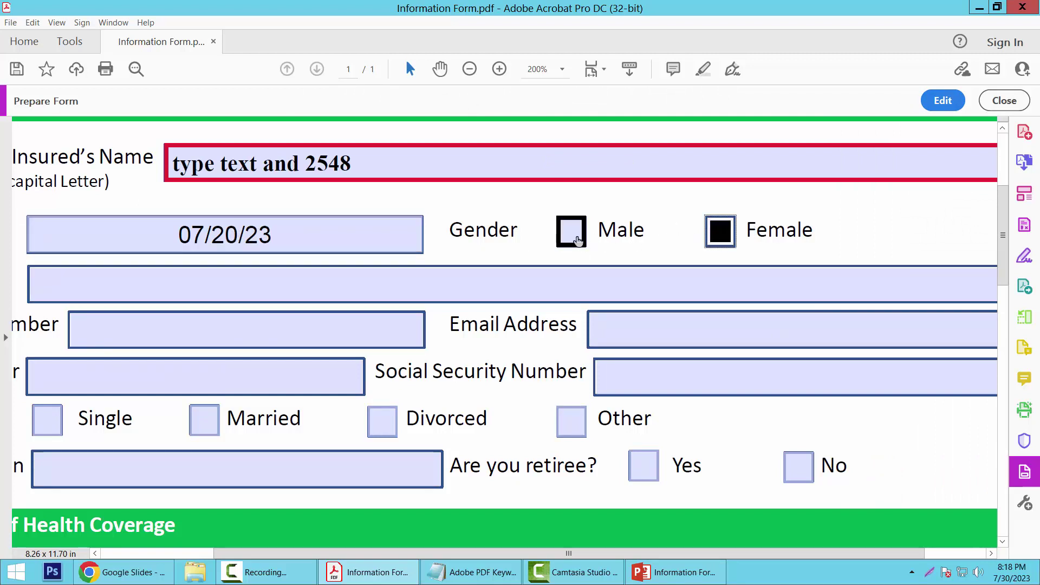
click(717, 235)
click(572, 233)
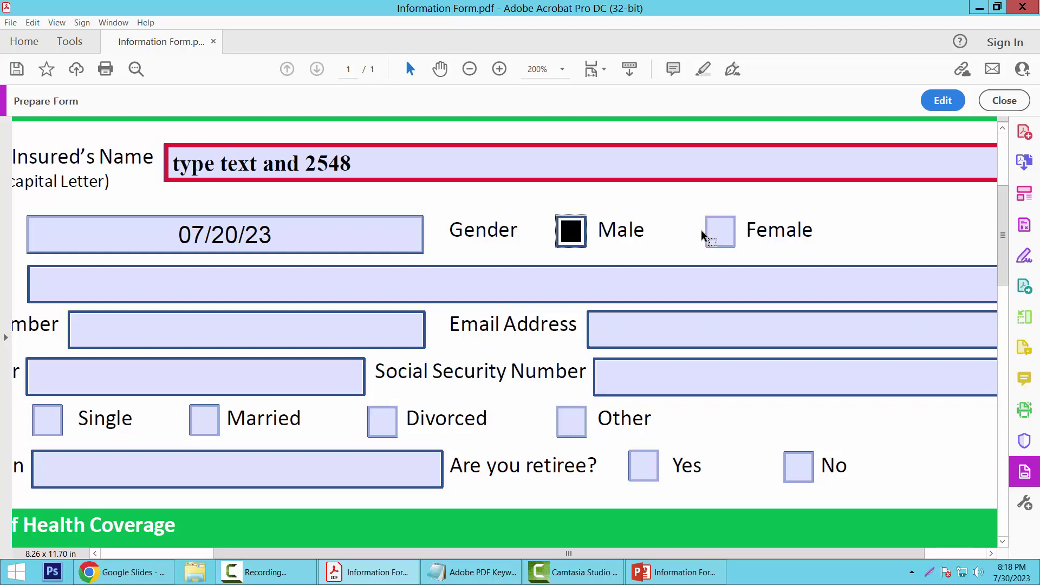
click(718, 233)
click(572, 232)
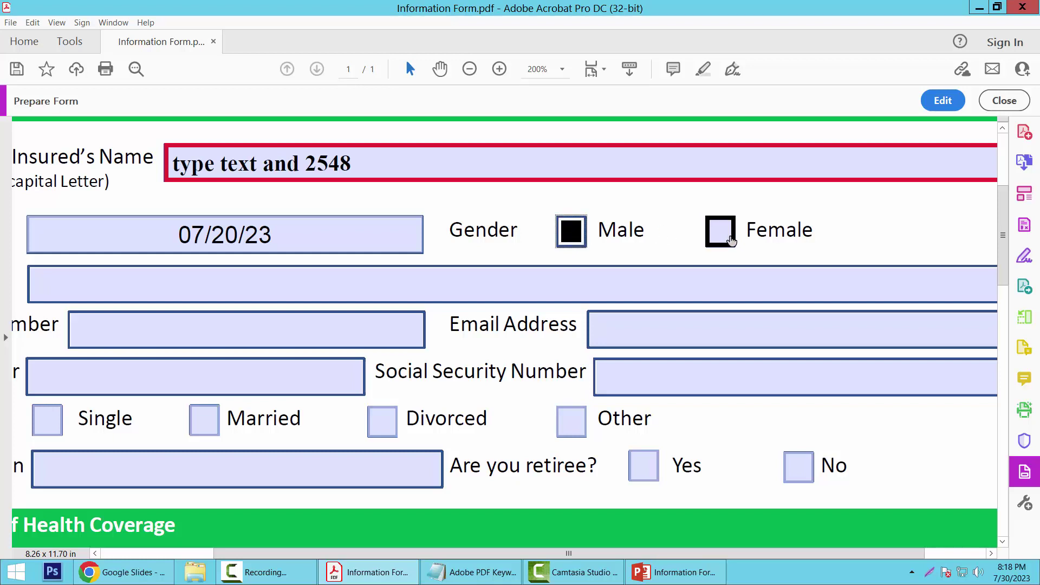
click(719, 232)
click(941, 100)
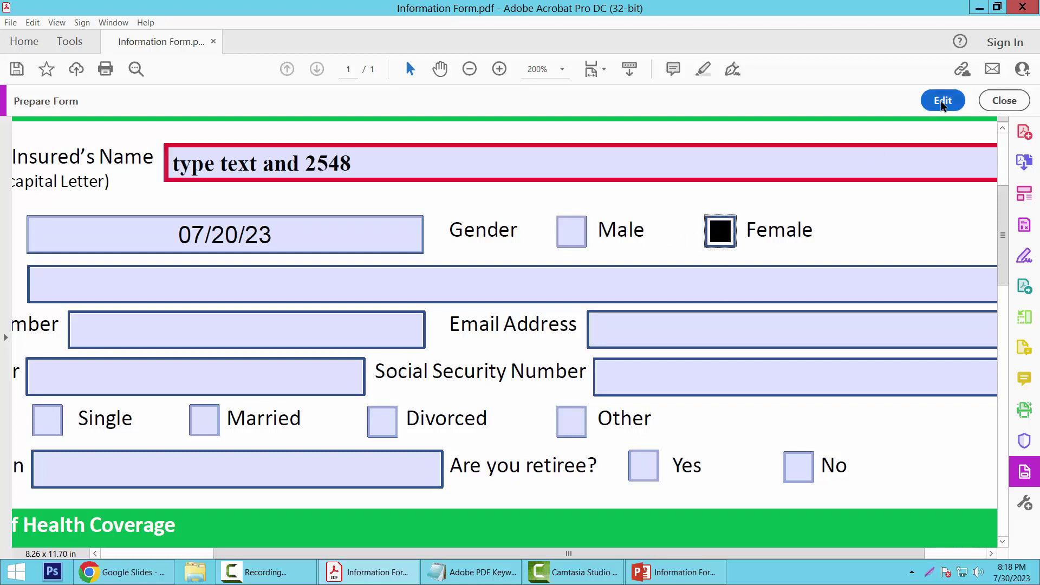
Delete the two Gender radio-button fields.
drag(538, 204, 737, 248)
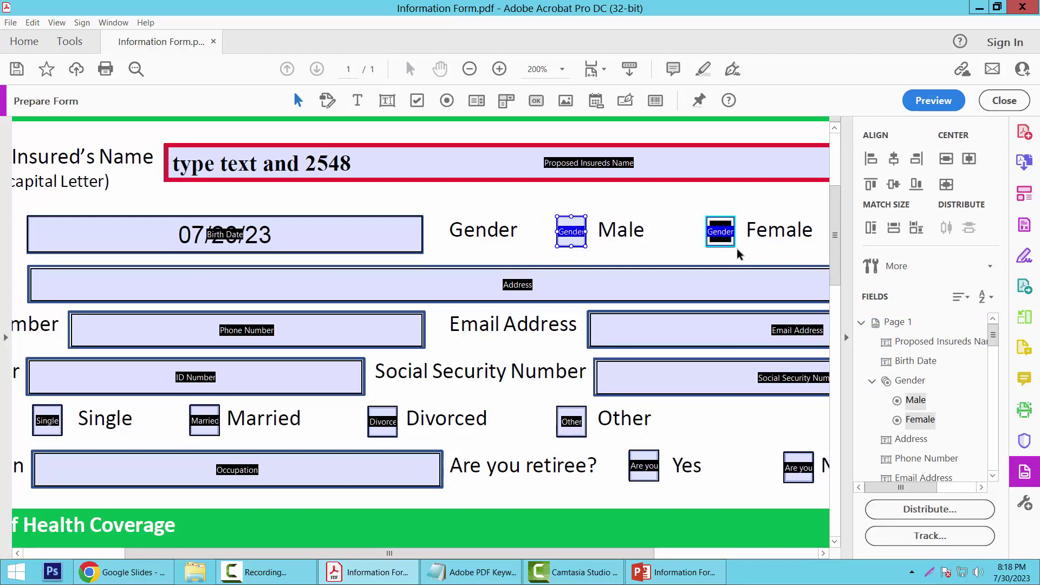
key(Delete)
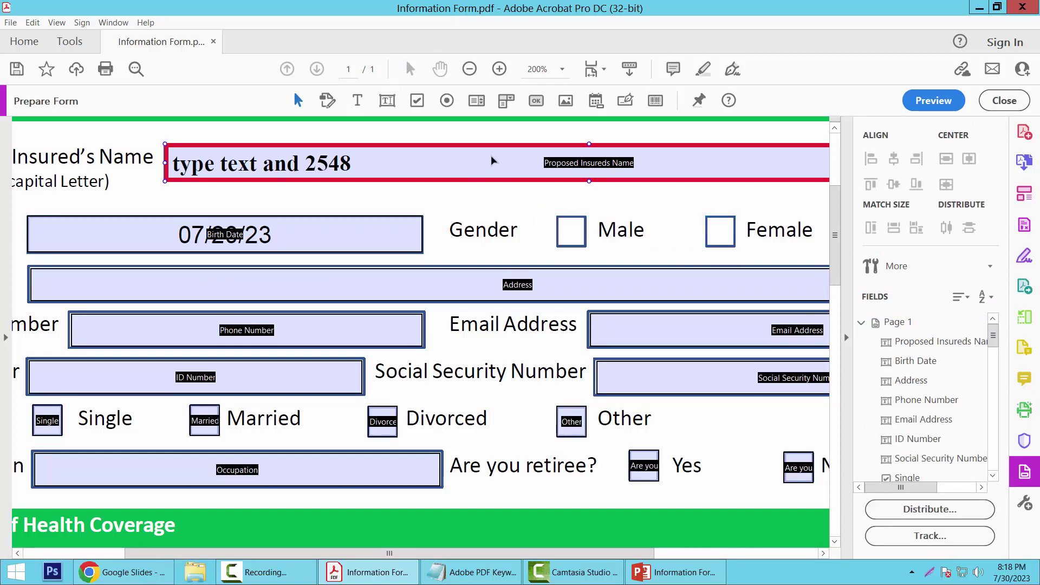
click(416, 101)
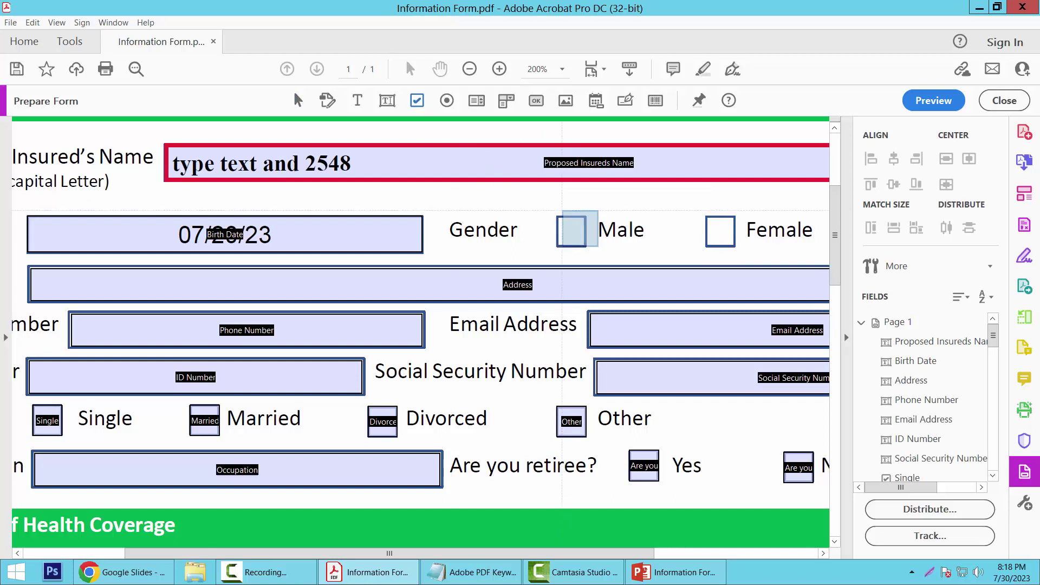
ctrl+scroll(574, 233, up, 2)
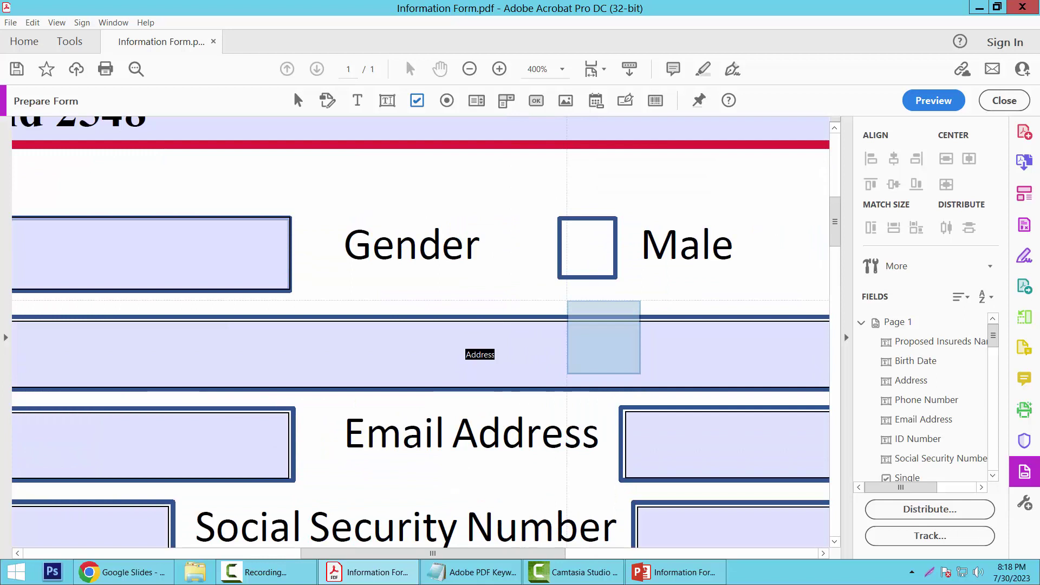
key(Escape)
drag(526, 552, 610, 551)
Draw one check box field over the Male box and another over Female.
click(417, 100)
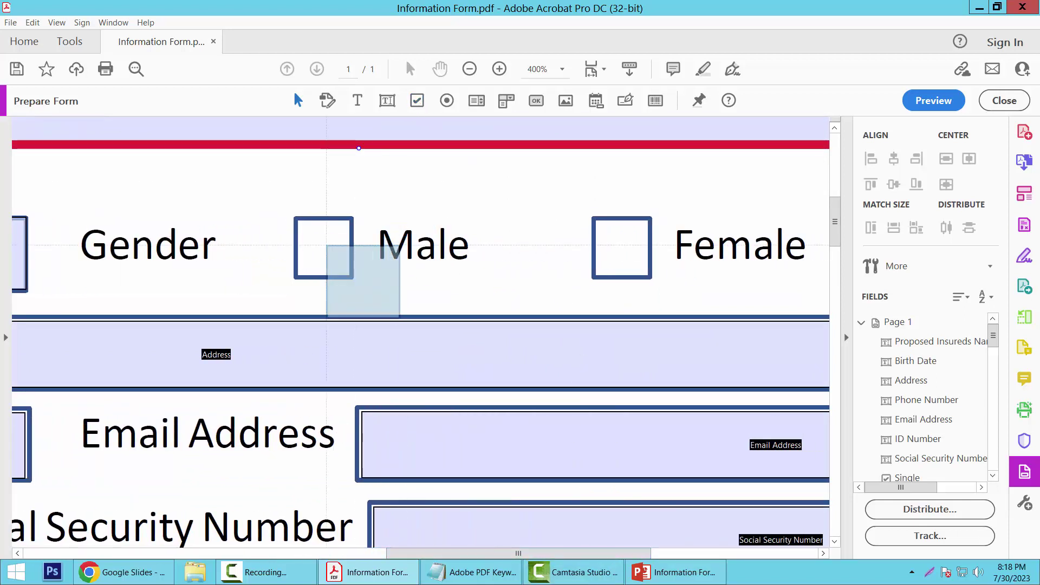
drag(296, 217, 355, 272)
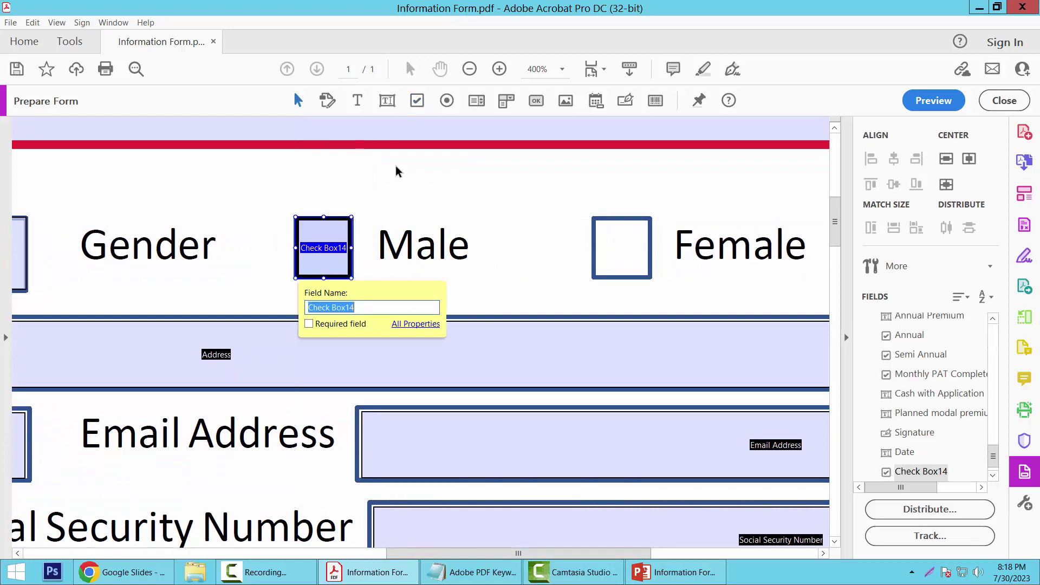
click(420, 105)
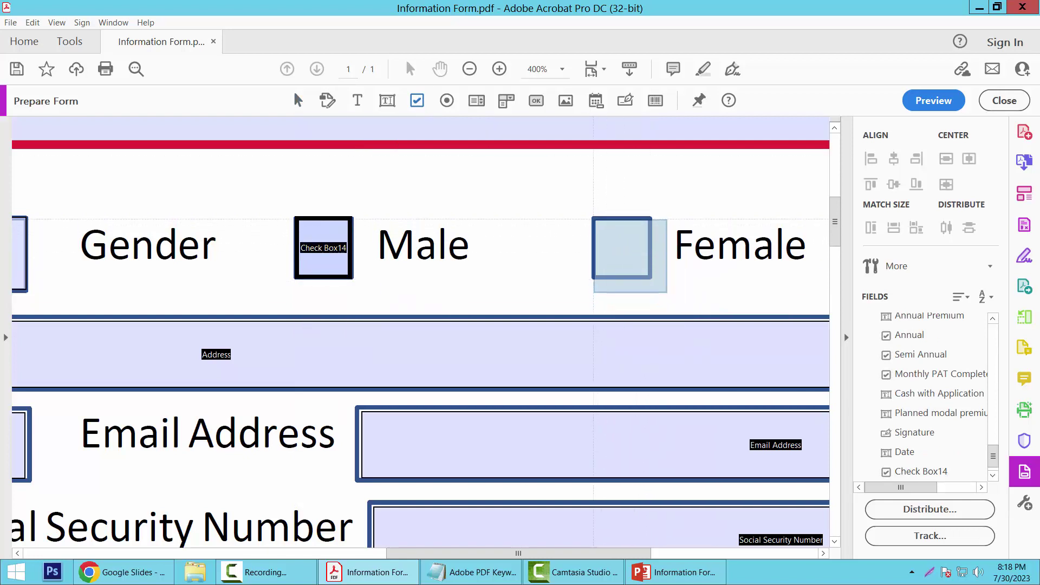
drag(594, 216, 652, 278)
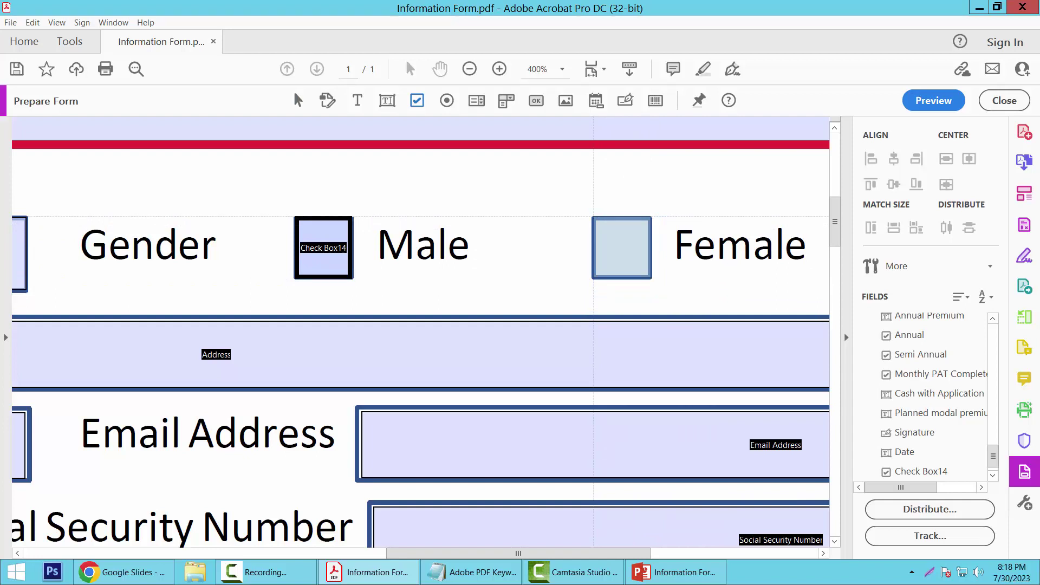
In preview, tick and untick the Male and Female boxes, ending with only Male ticked.
click(931, 101)
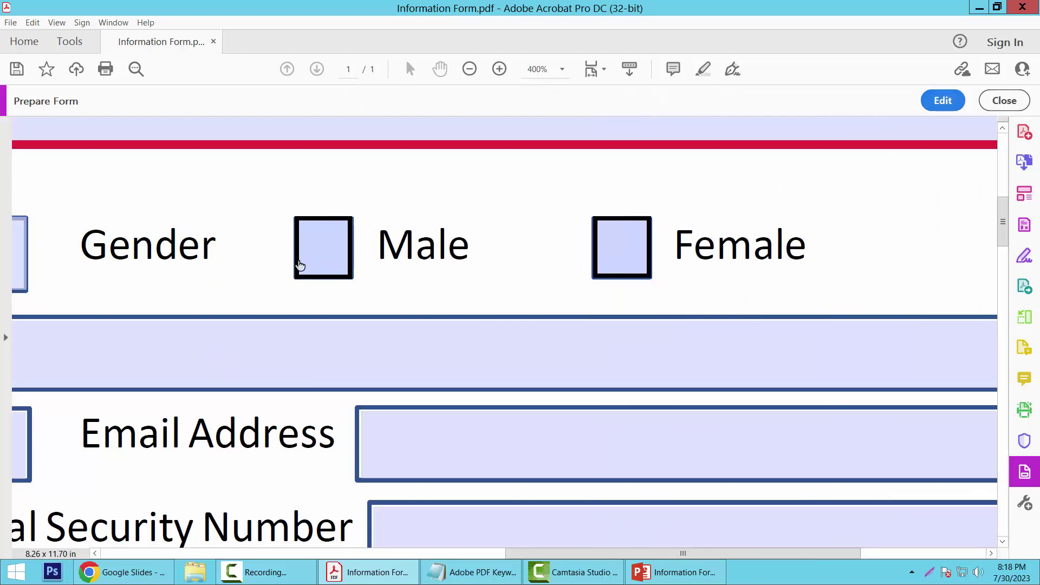
click(326, 247)
click(634, 258)
click(633, 259)
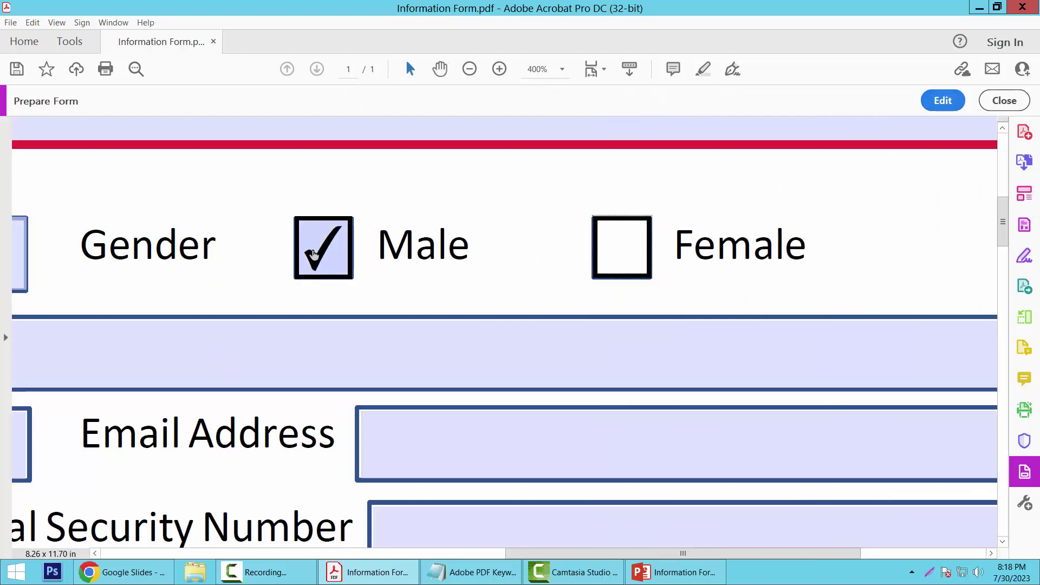
click(314, 251)
click(320, 254)
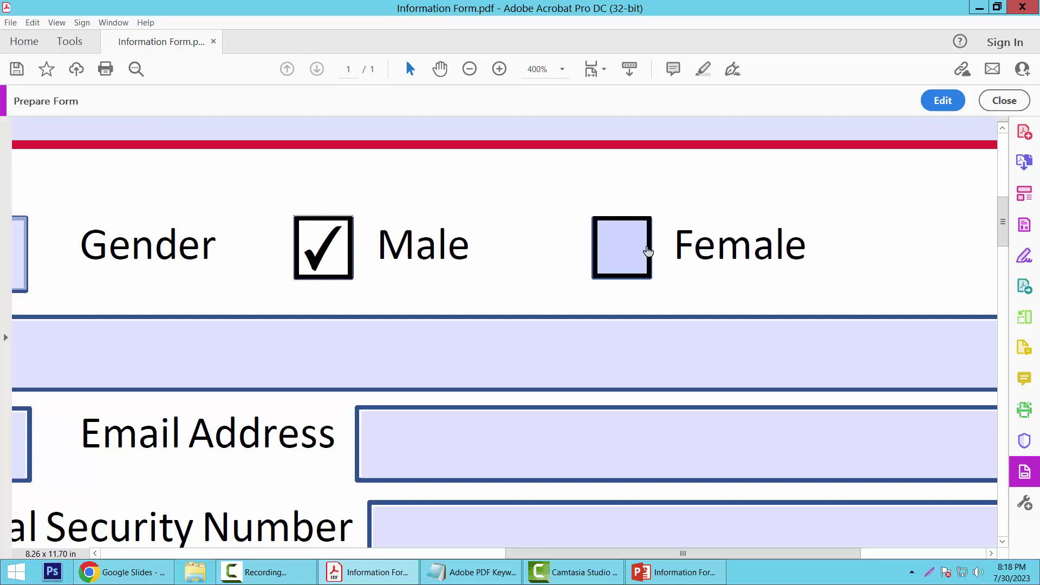
Click into the Address and Phone Number fields to test them.
scroll(651, 244, down, 5)
click(288, 286)
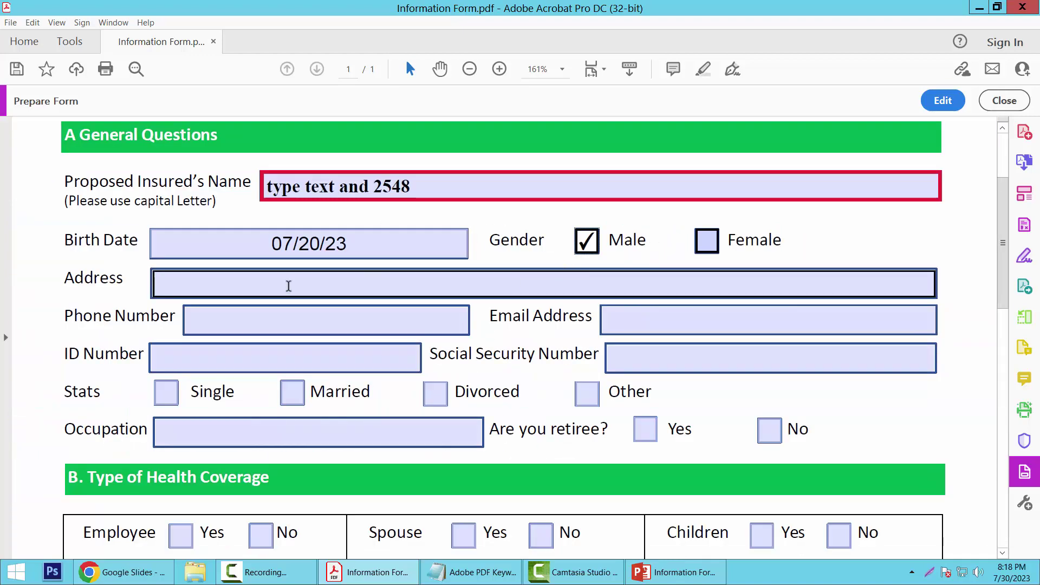
click(284, 322)
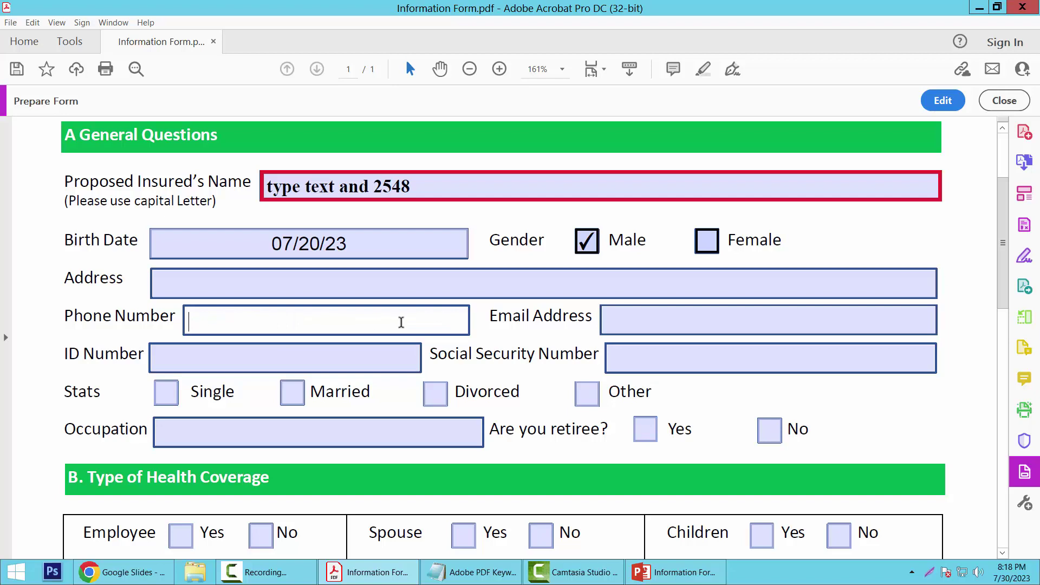
Back in editing, drag the Phone Number field's right edge slightly outward.
scroll(401, 322, up, 1)
click(931, 105)
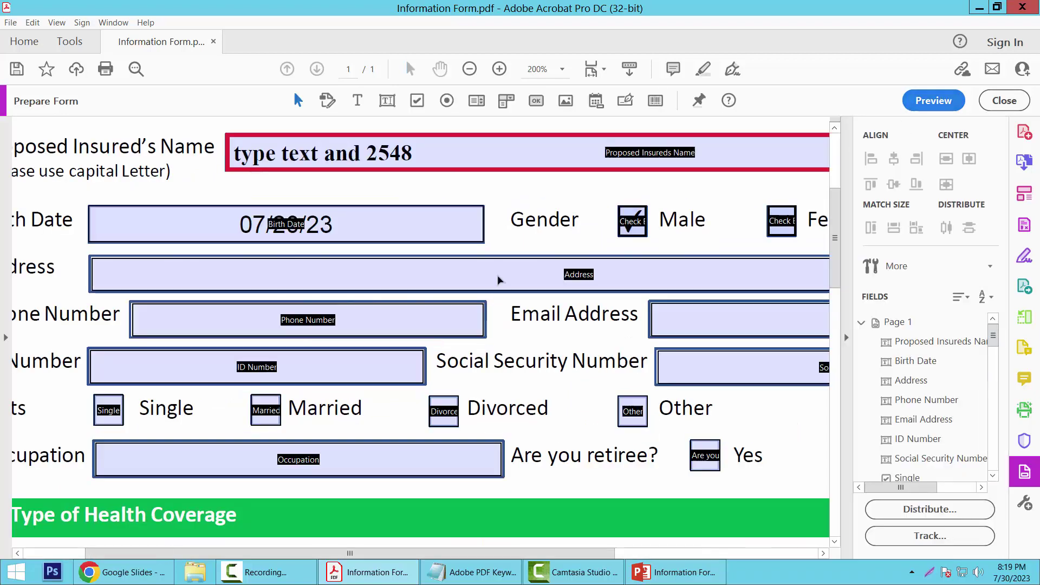
click(175, 320)
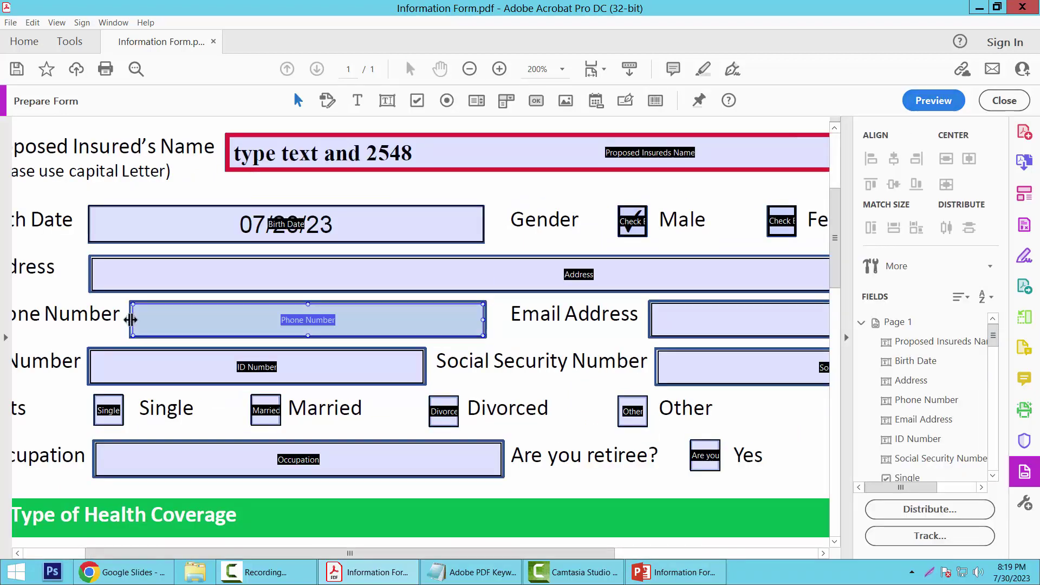
double_click(181, 315)
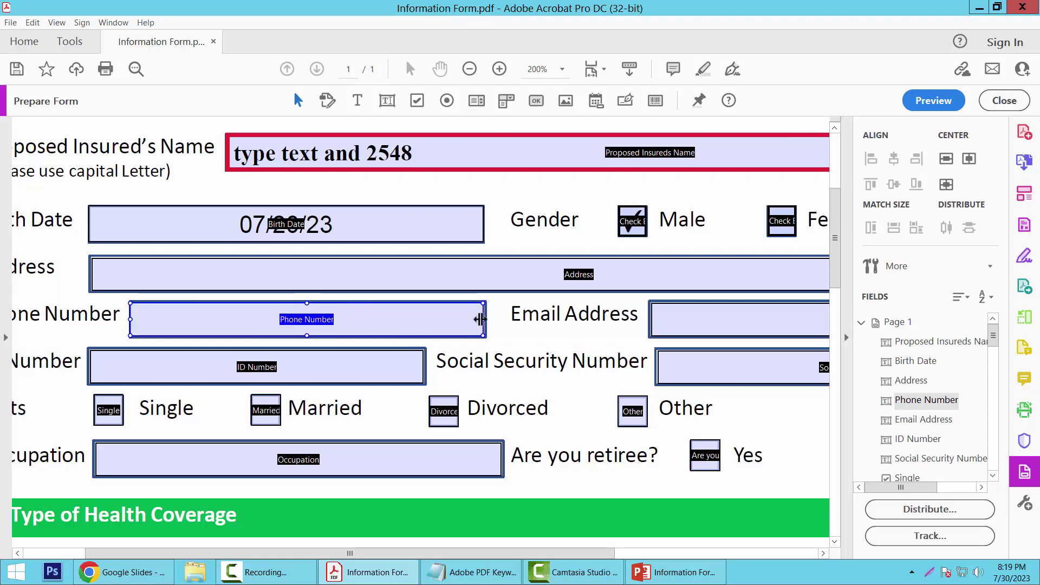
scroll(509, 339, up, 2)
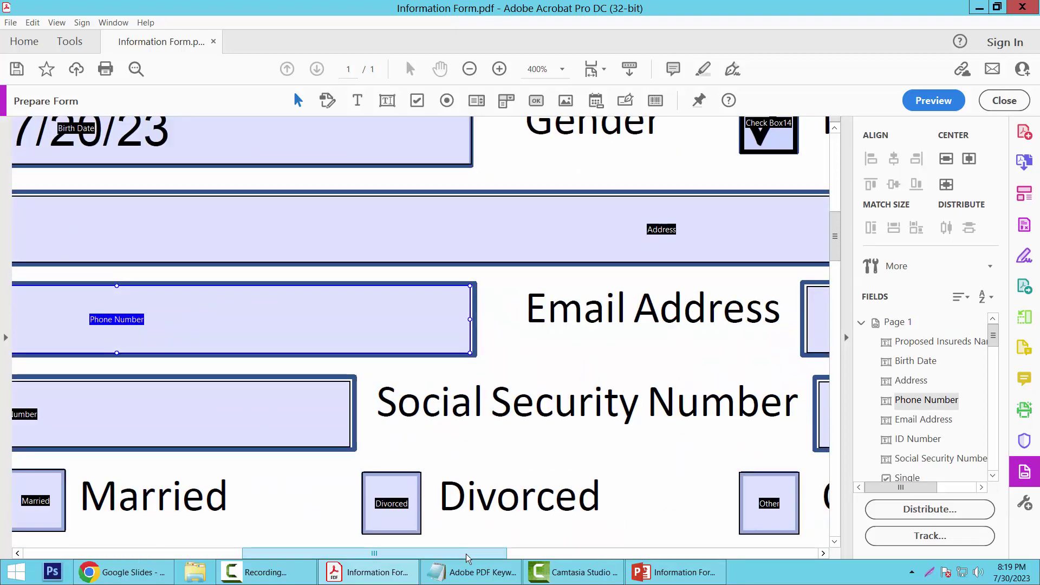
drag(466, 553, 372, 551)
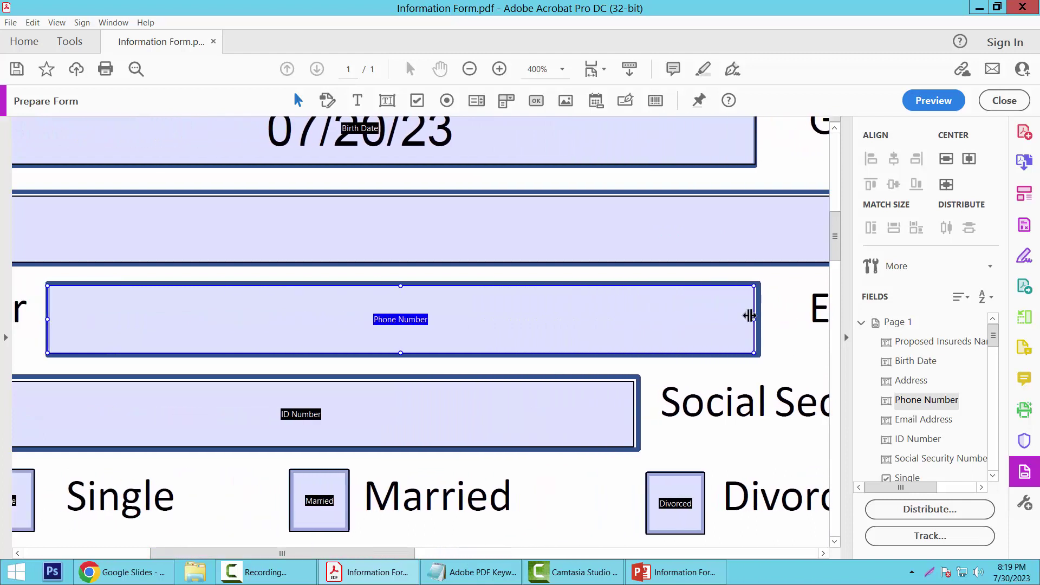
drag(754, 320, 759, 317)
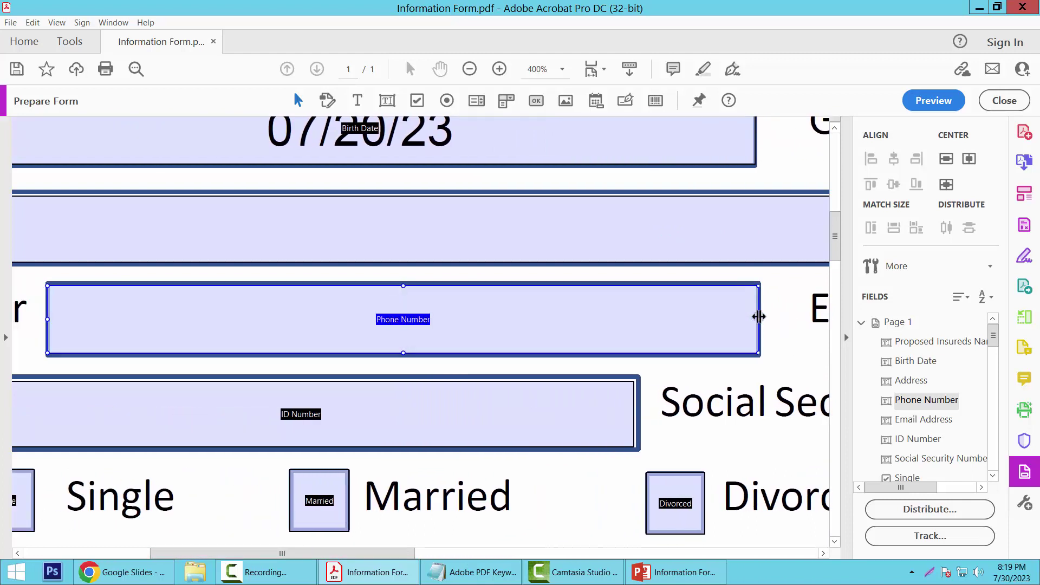
Give the Phone Number field center alignment and a Number format with 0 decimal places.
right_click(475, 303)
click(524, 209)
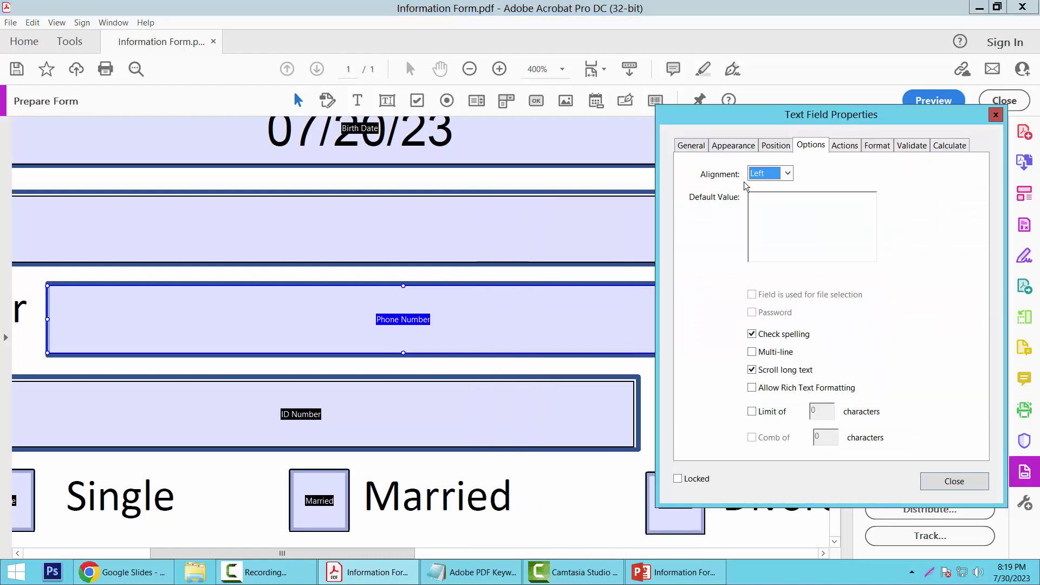
click(787, 173)
click(759, 197)
click(878, 146)
click(850, 173)
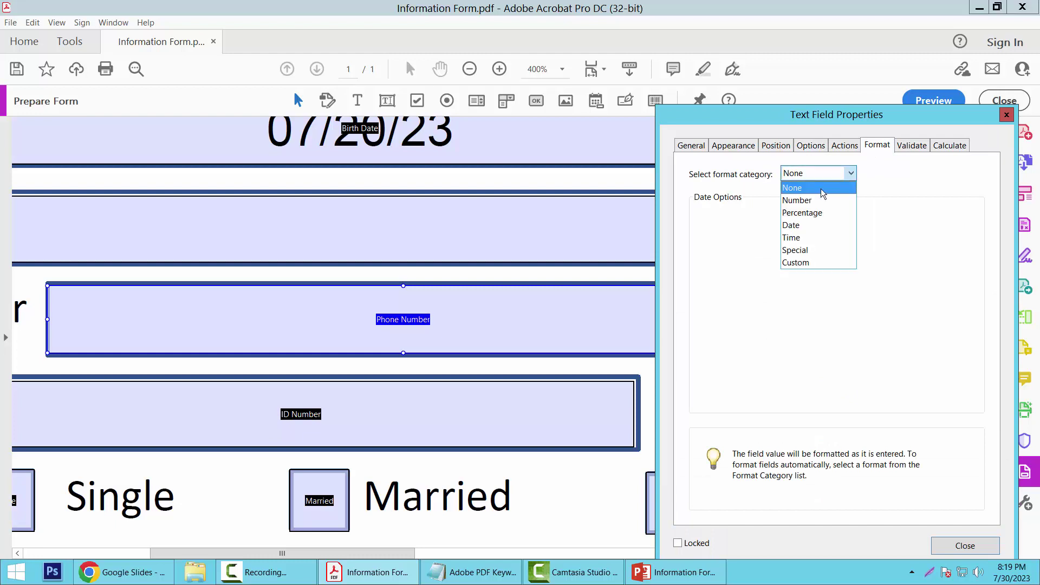
click(799, 201)
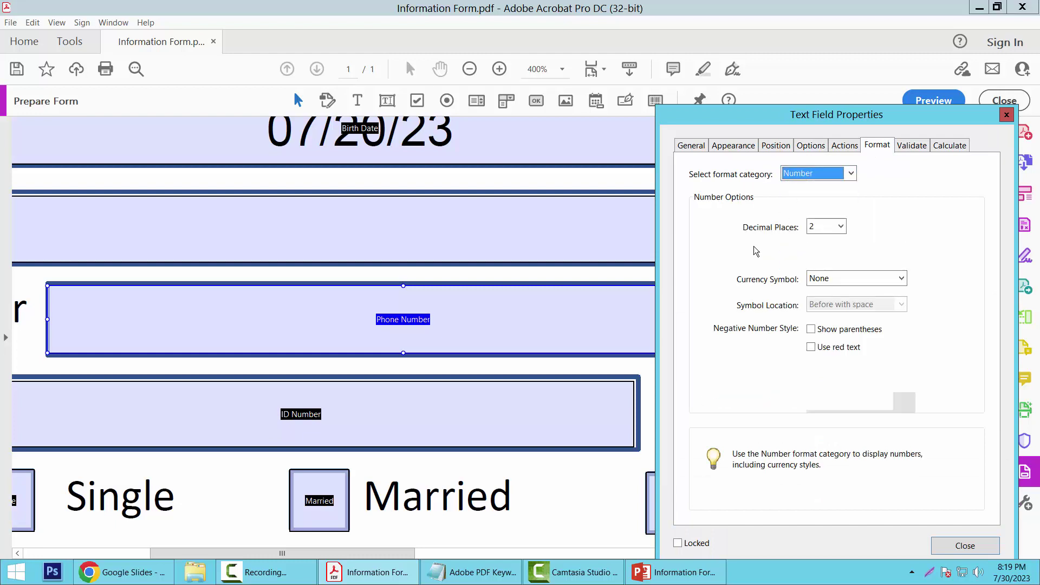
click(840, 227)
click(815, 240)
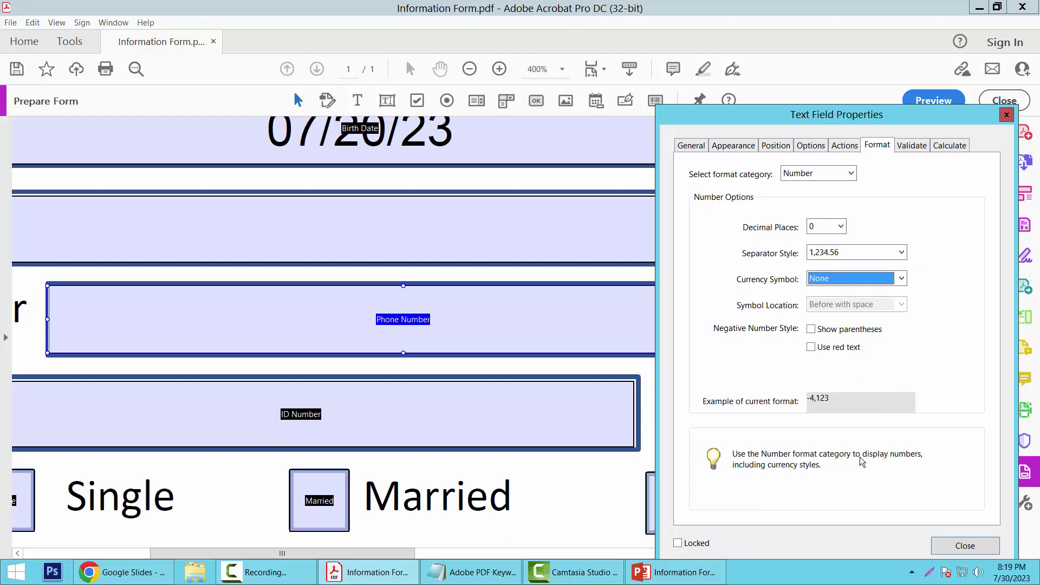
click(965, 545)
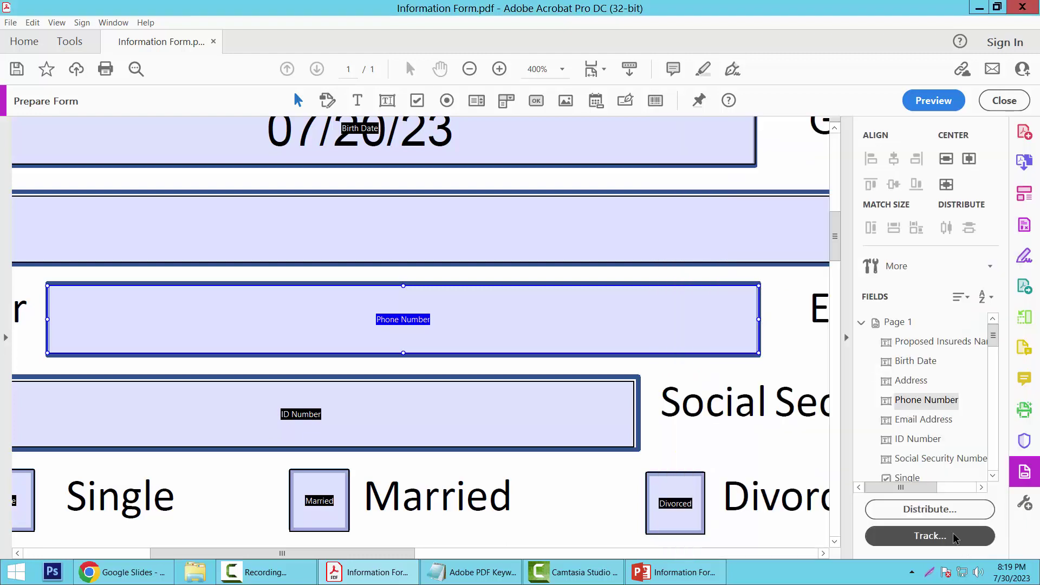
click(921, 104)
ctrl+scroll(699, 221, down, 2)
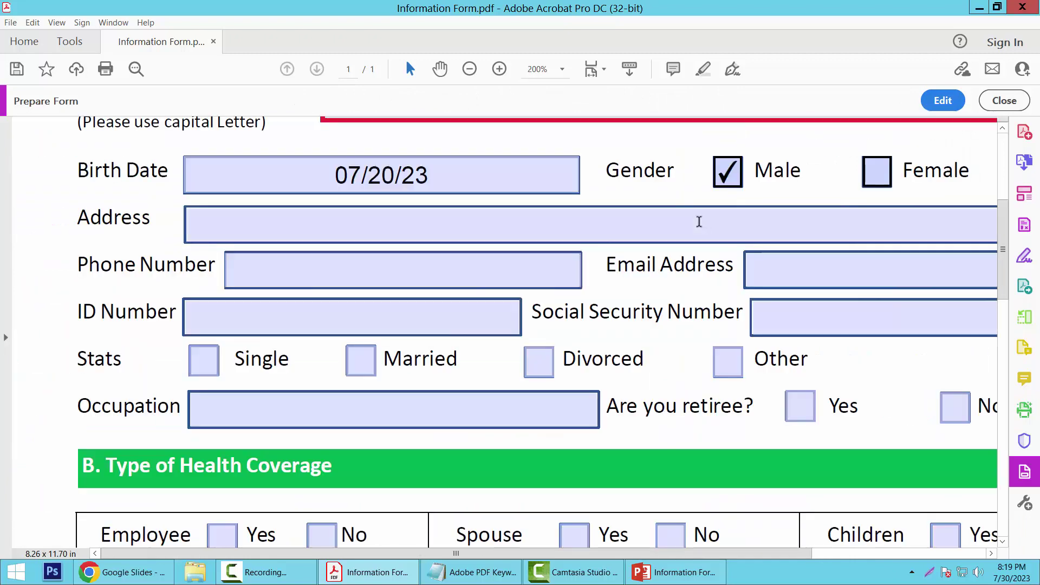
click(368, 273)
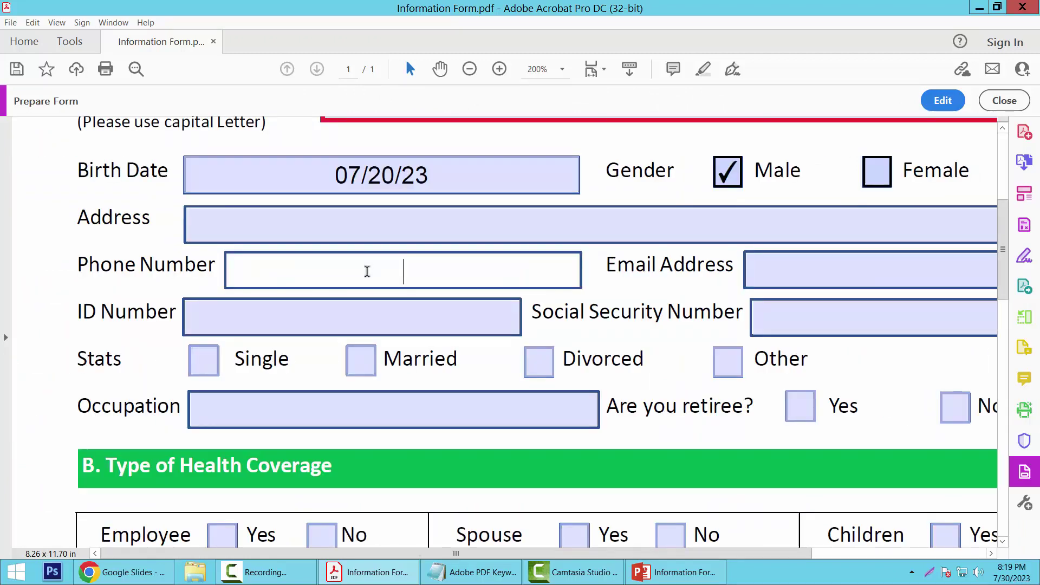
text(4778875)
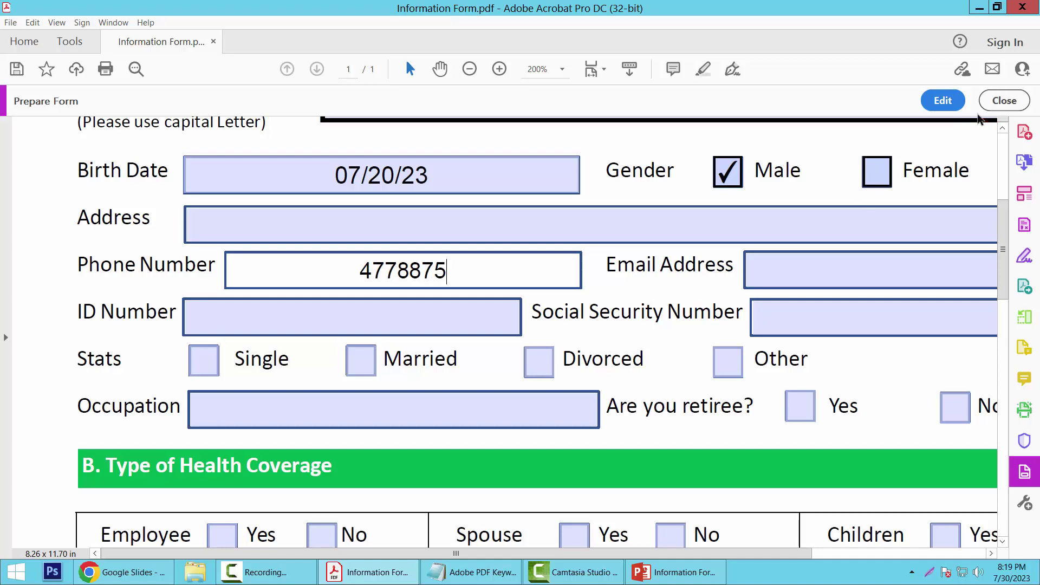
Return to editing, zoom out to 100%, and locate the Signature field near the page bottom.
click(948, 100)
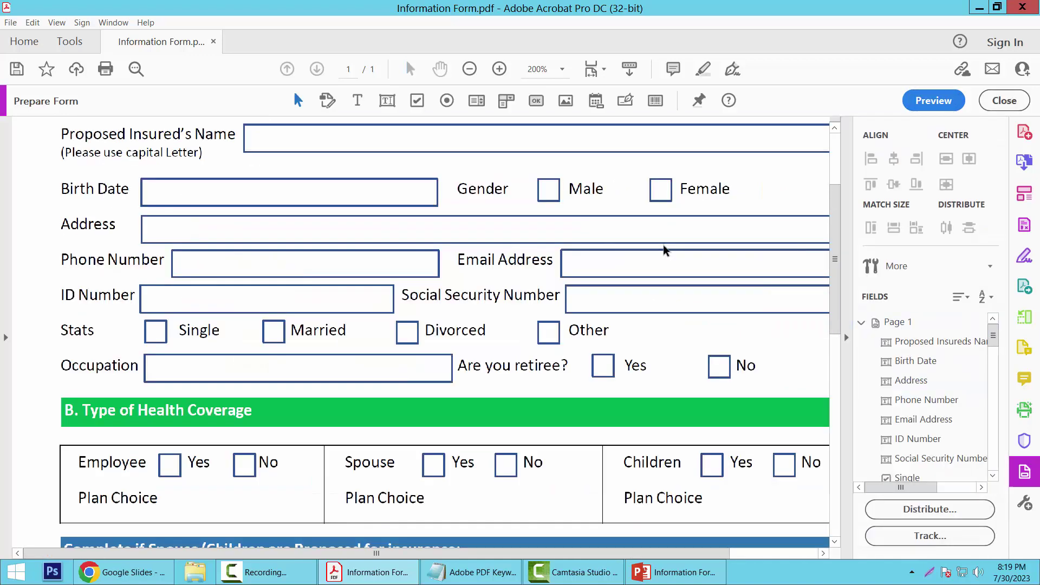
click(653, 243)
key(ctrl+minus)
scroll(653, 245, down, 3)
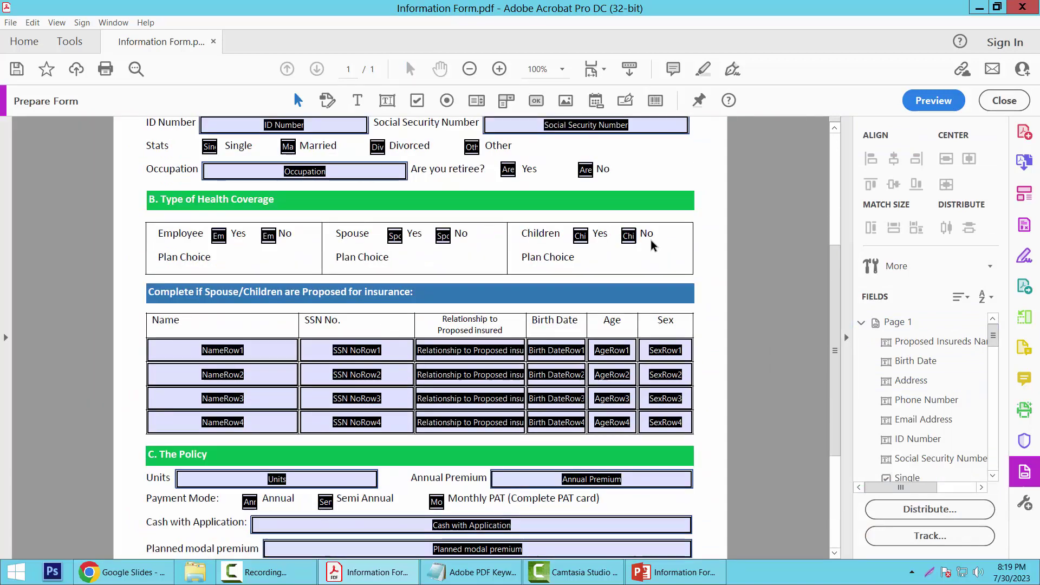
scroll(403, 400, down, 2)
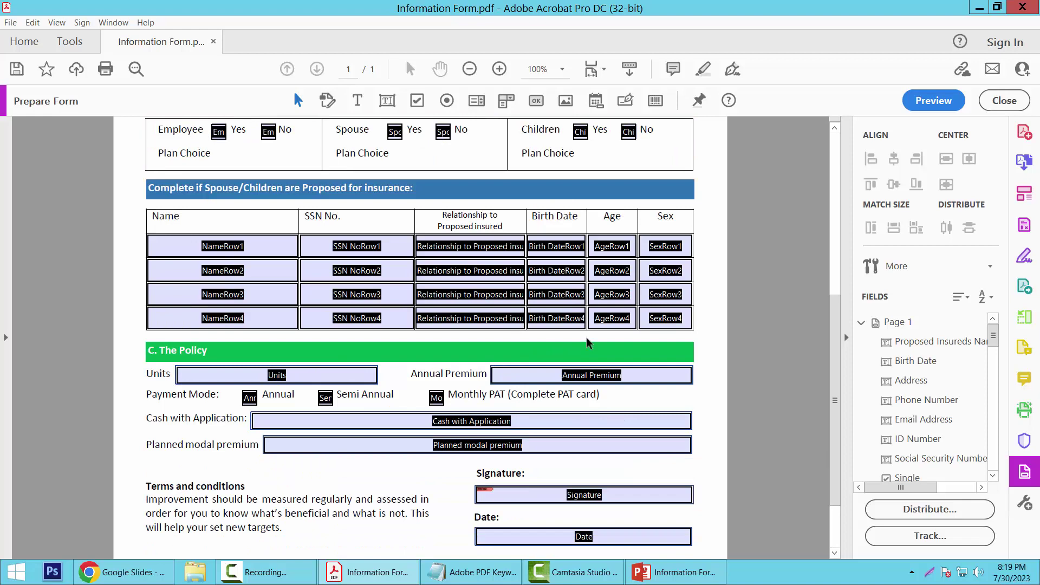
scroll(586, 337, down, 1)
click(515, 417)
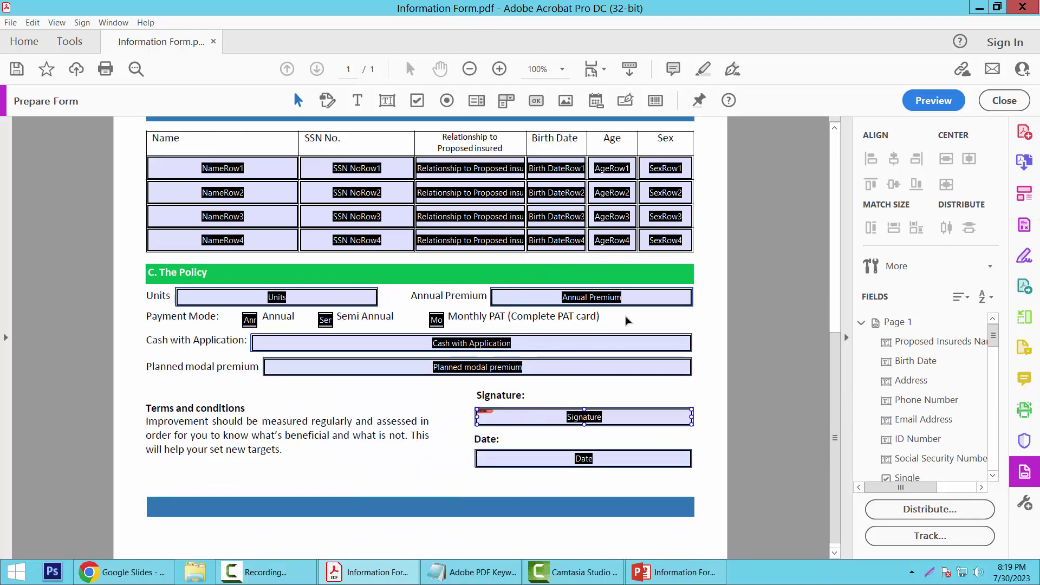
click(934, 100)
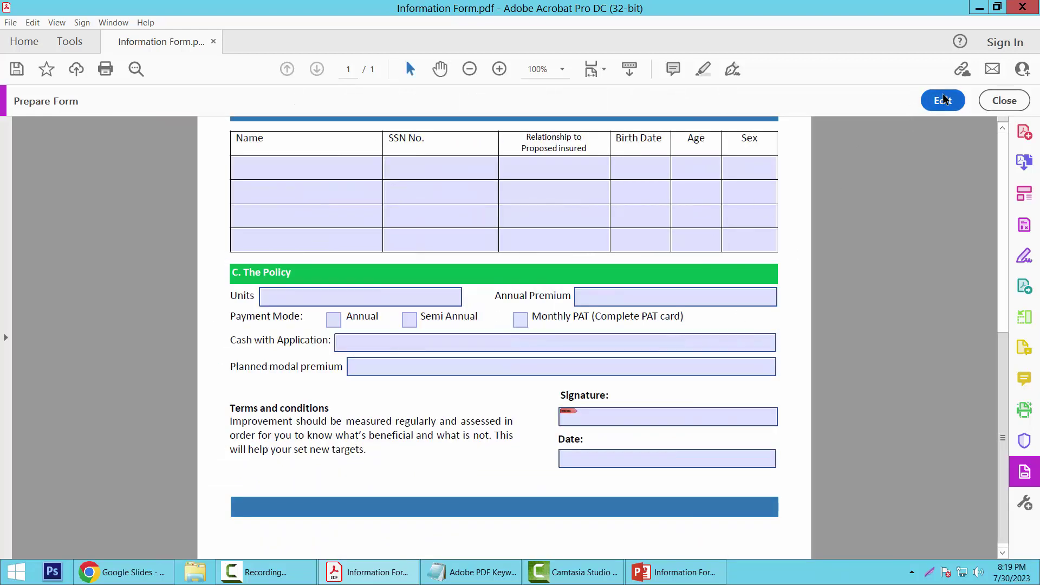
click(943, 101)
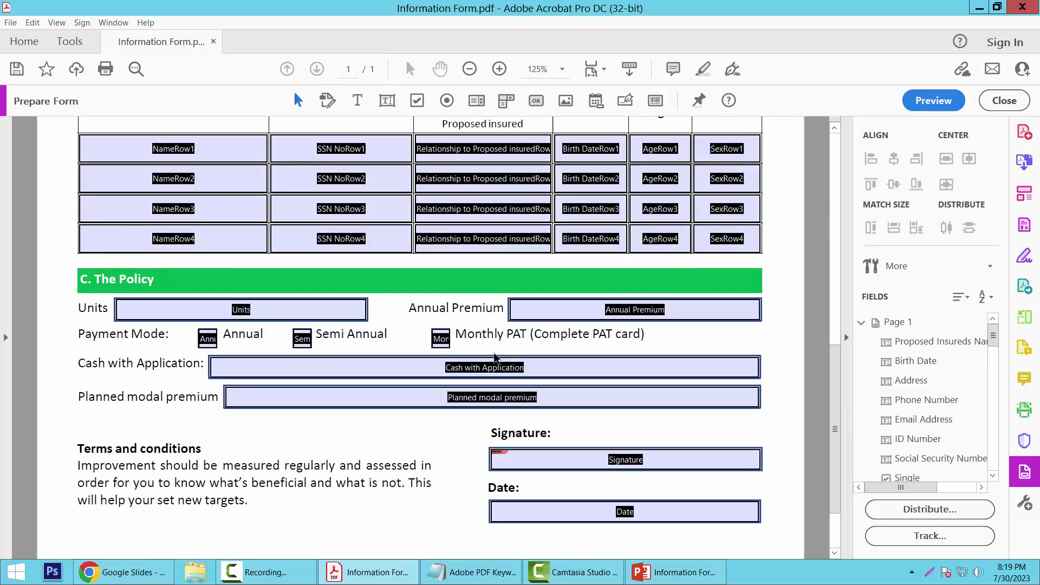
Select the old Signature field and delete it.
scroll(638, 319, down, 1)
click(638, 316)
mouse_move(480, 356)
mouse_down()
mouse_move(704, 386)
mouse_move(765, 382)
mouse_up()
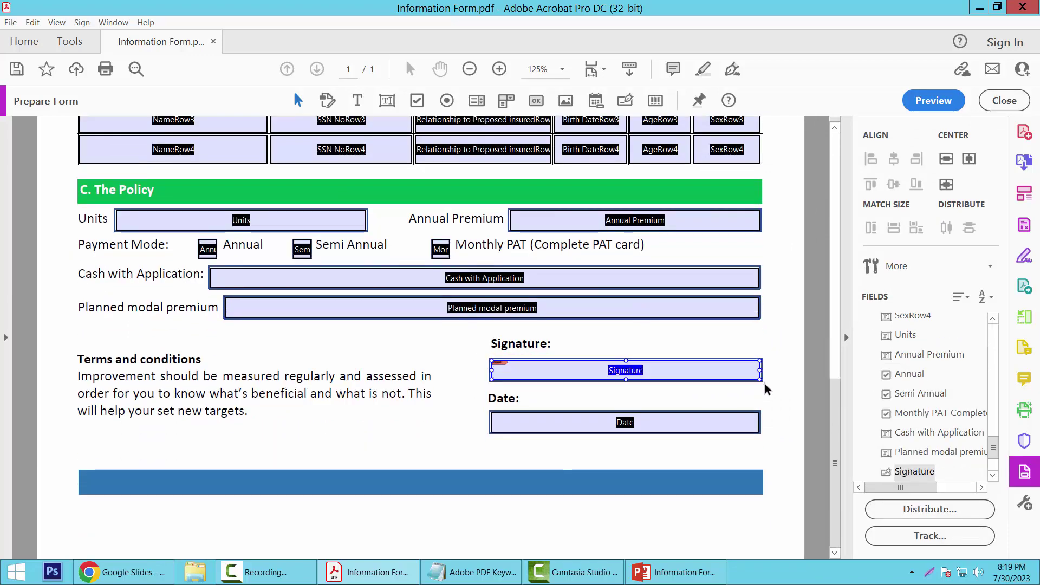
key(Delete)
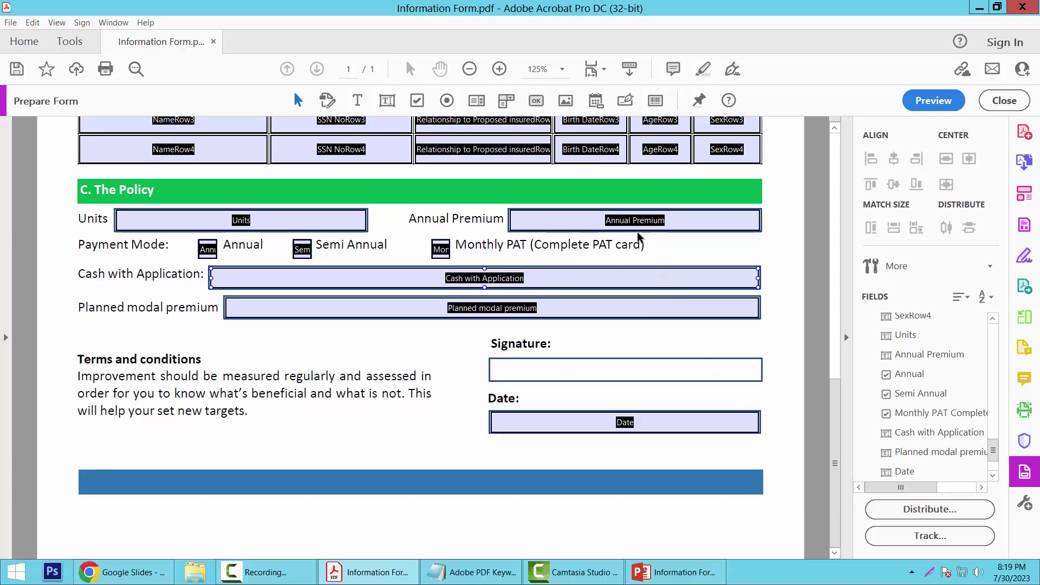
Draw a digital signature field, Signature16, across the full box beside Signature:.
scroll(623, 114, up, 1)
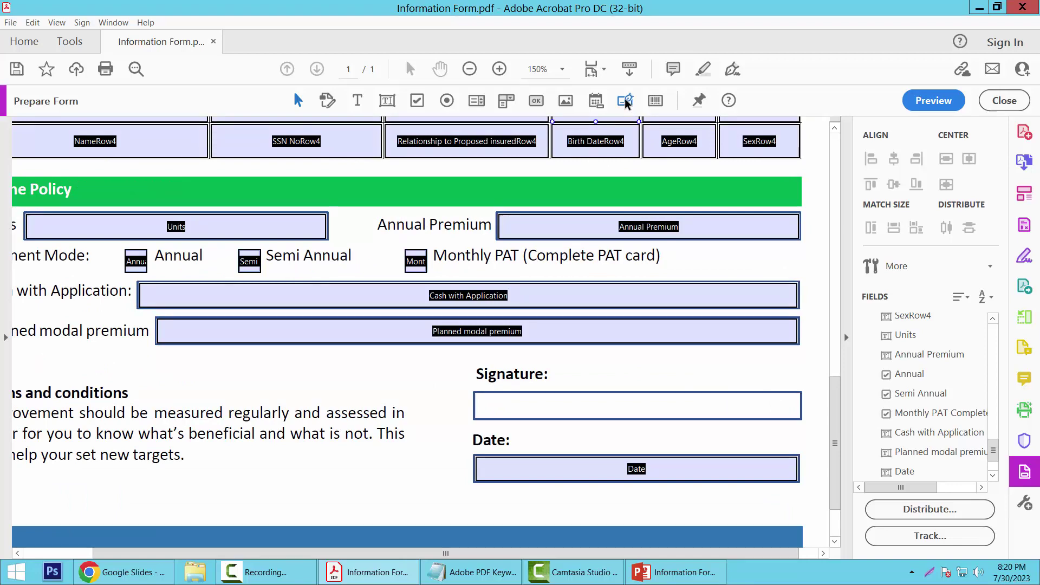
click(626, 101)
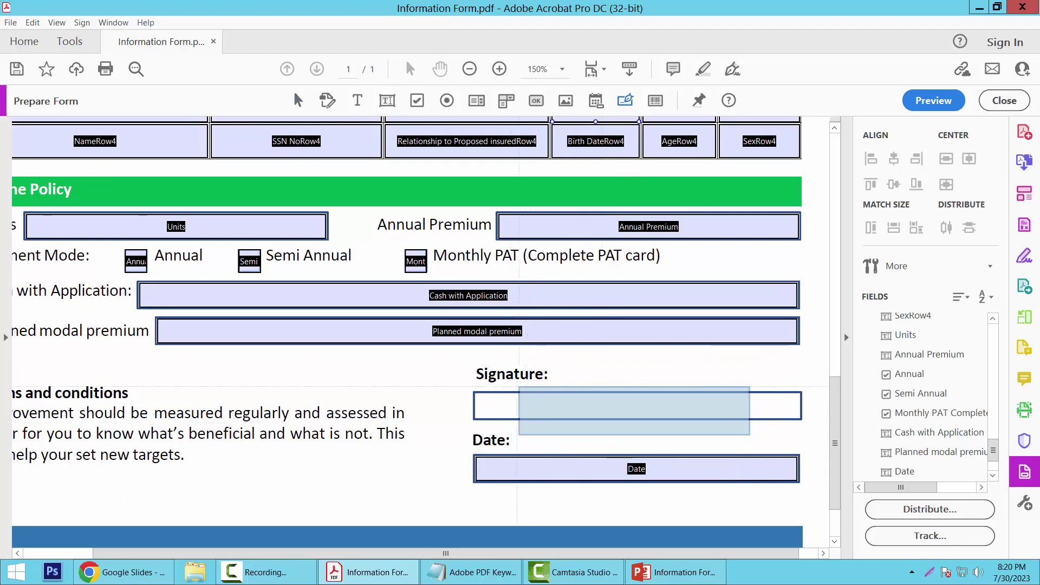
scroll(498, 390, up, 2)
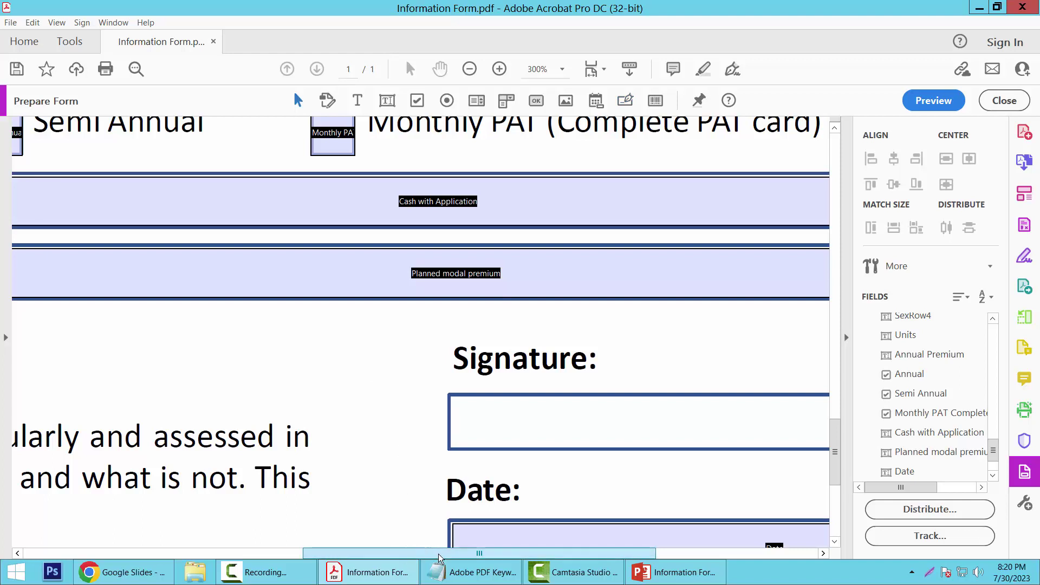
drag(407, 552, 554, 558)
scroll(743, 285, down, 1)
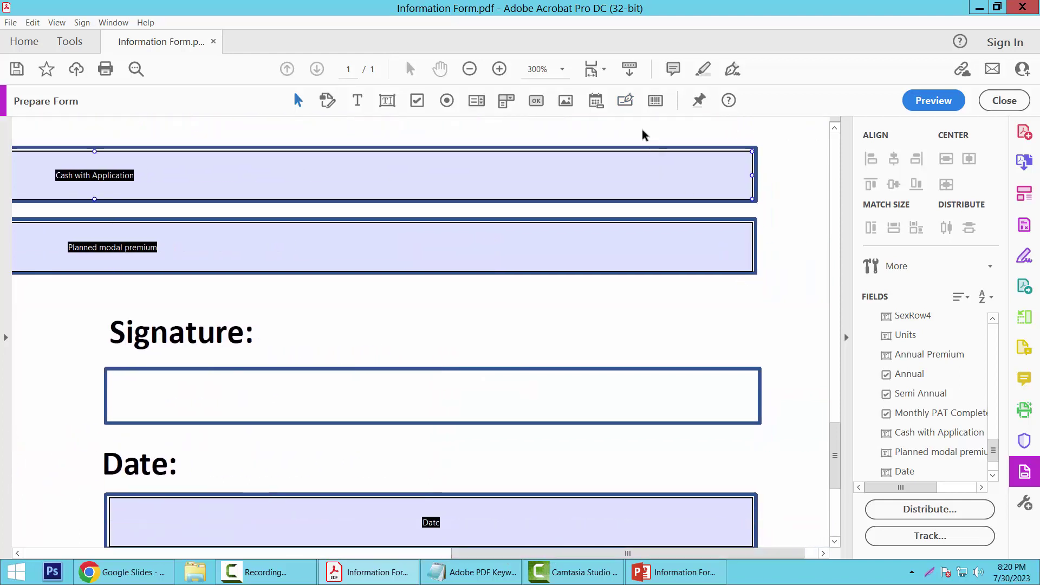
drag(528, 225, 829, 324)
click(625, 101)
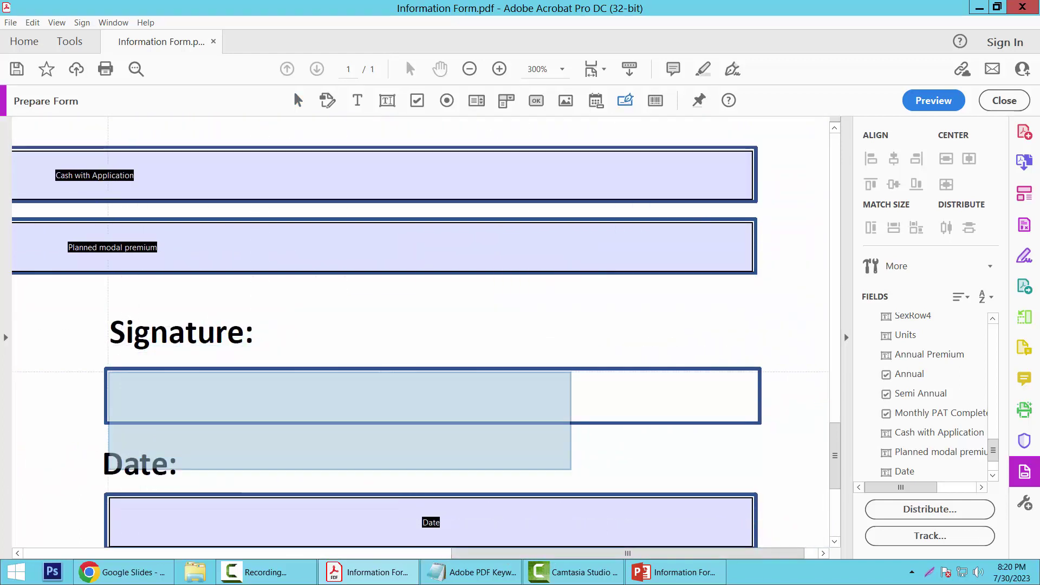
mouse_move(107, 368)
mouse_down()
mouse_move(318, 427)
mouse_move(761, 423)
mouse_up()
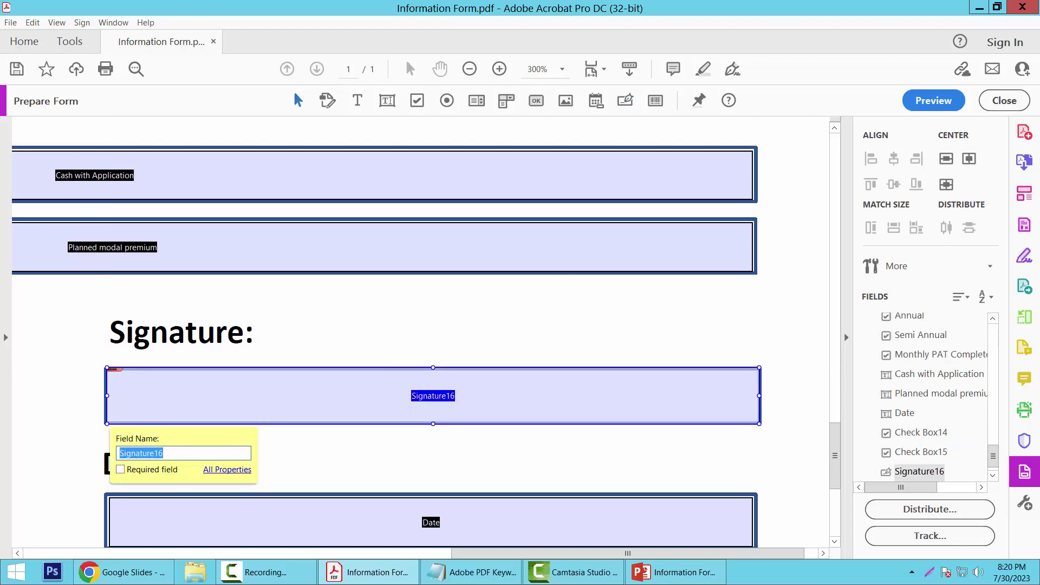
Preview the form, click the signature field to open digital ID signing, then close that window.
click(933, 100)
scroll(896, 223, down, 2)
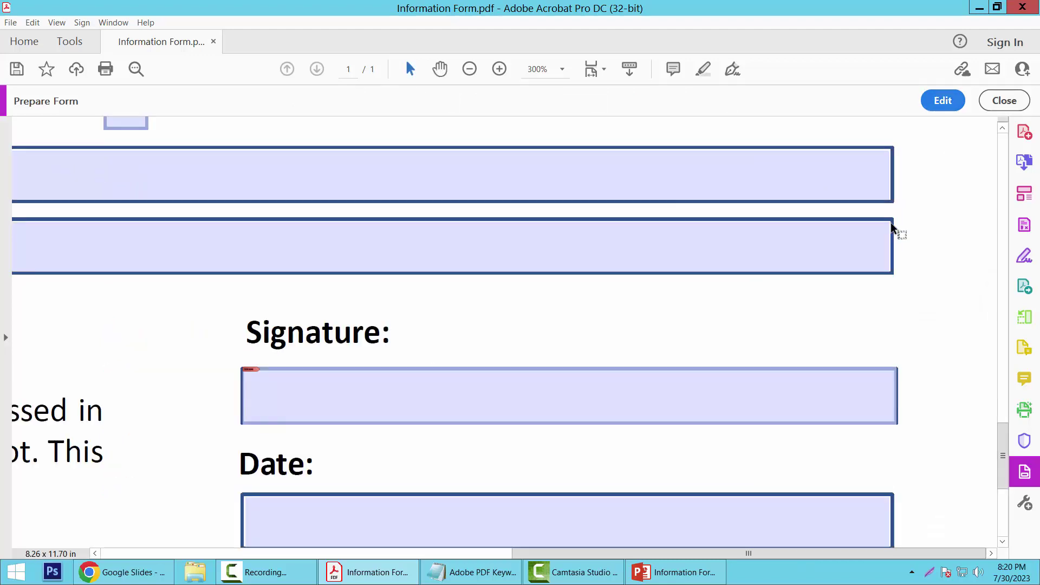
scroll(896, 223, down, 1)
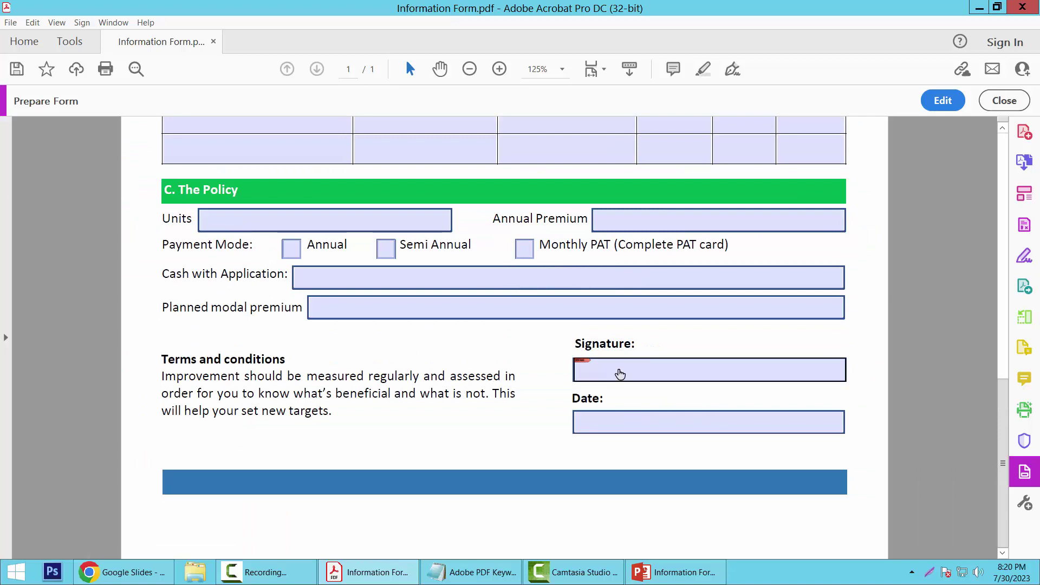
click(619, 374)
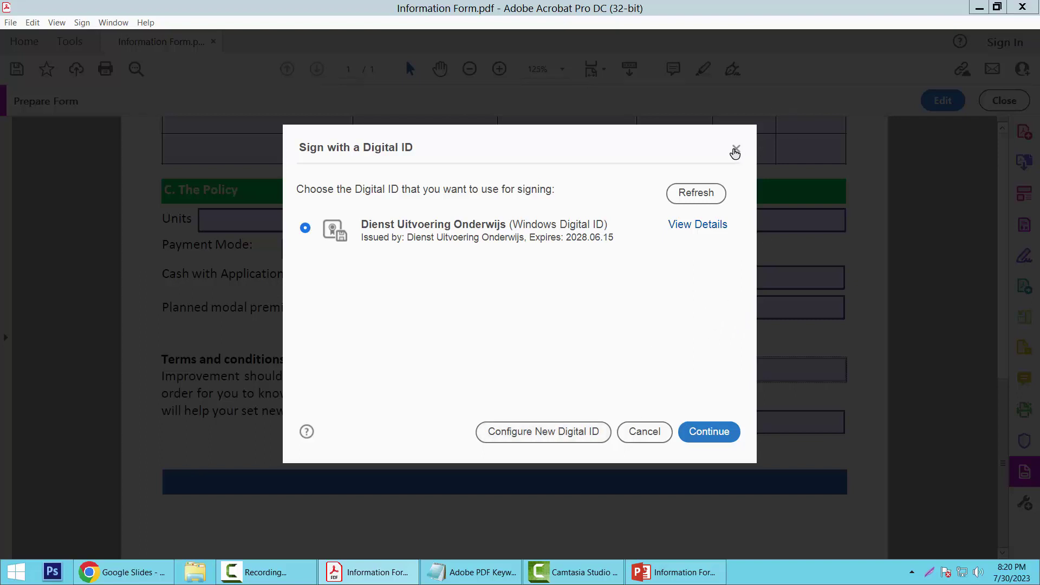
click(735, 149)
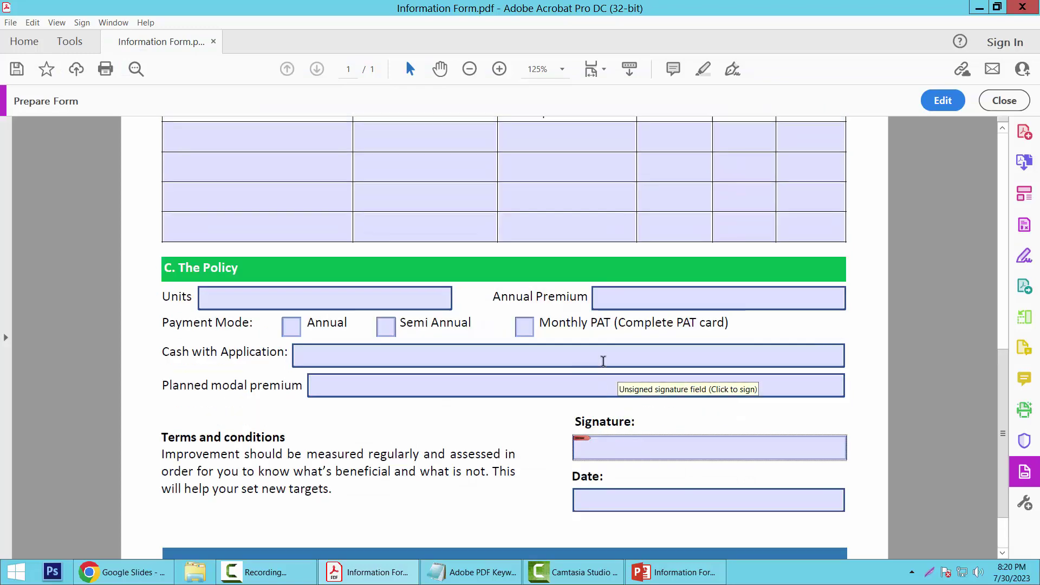
Zoom the page out to 100% and scroll back up through the finished form.
key(ctrl+minus)
scroll(605, 347, up, 5)
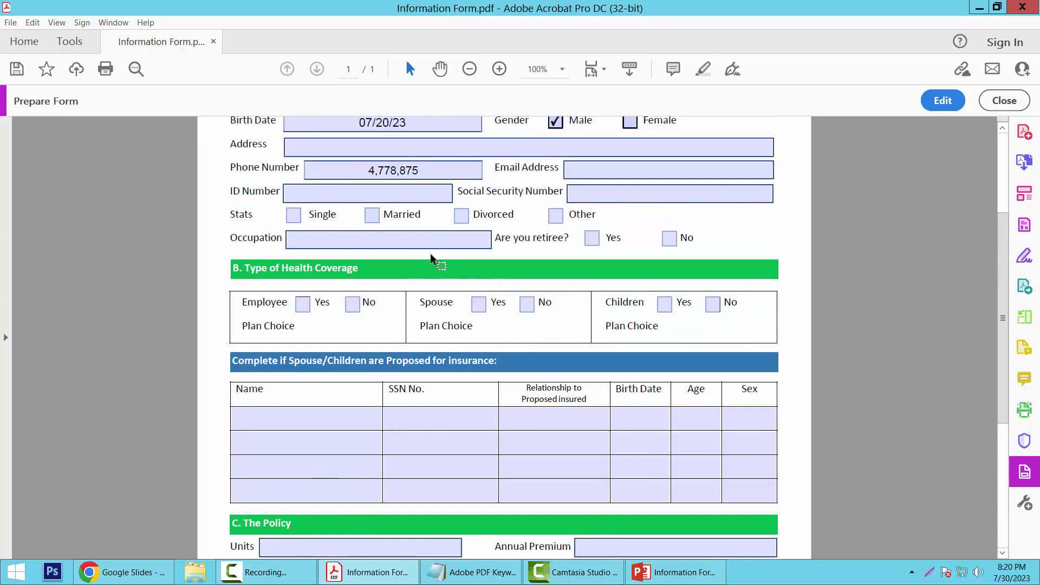
scroll(531, 270, up, 1)
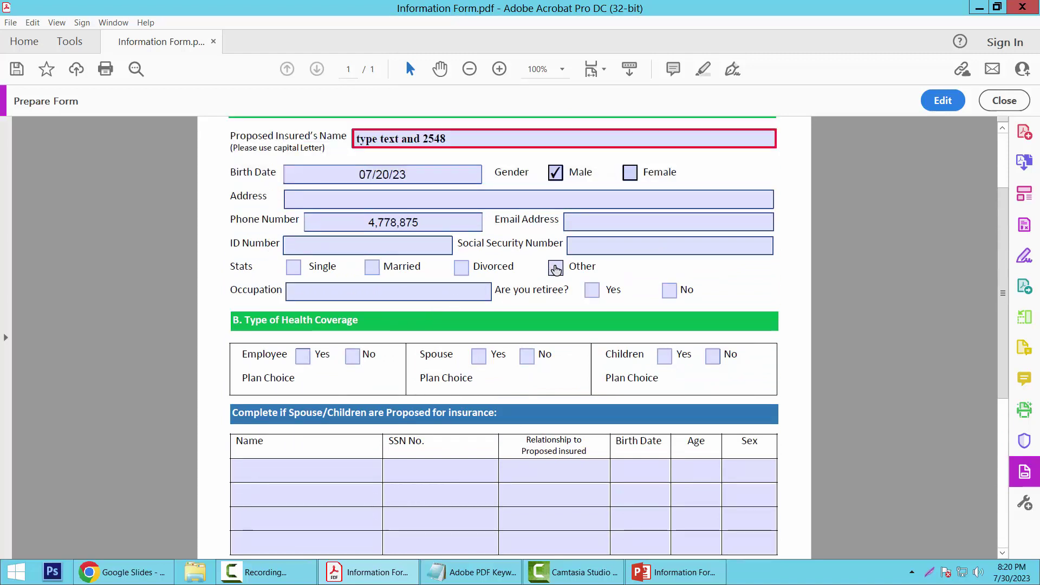
scroll(677, 320, up, 2)
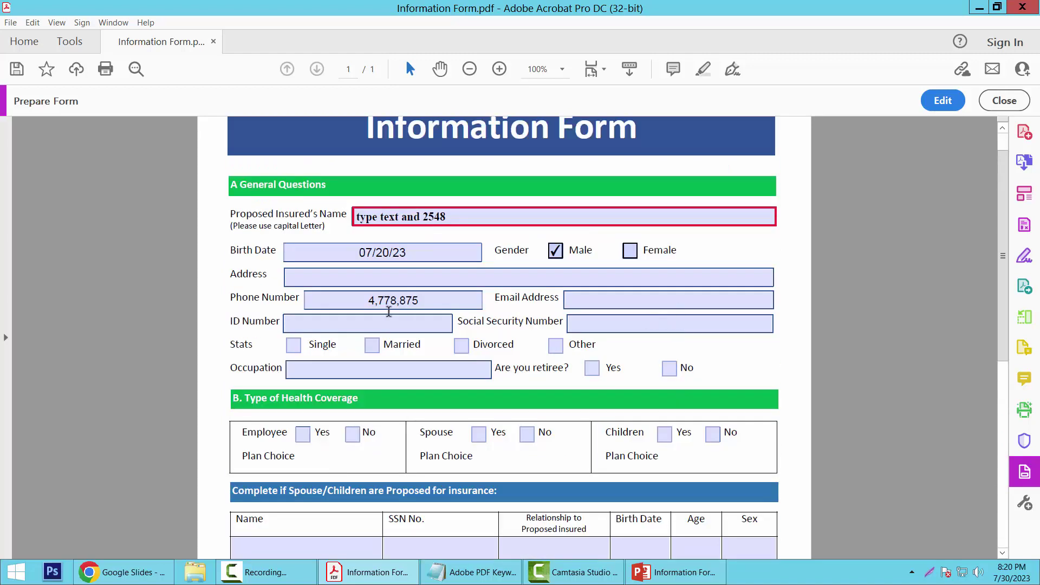
scroll(564, 301, down, 1)
scroll(564, 301, up, 1)
click(1003, 101)
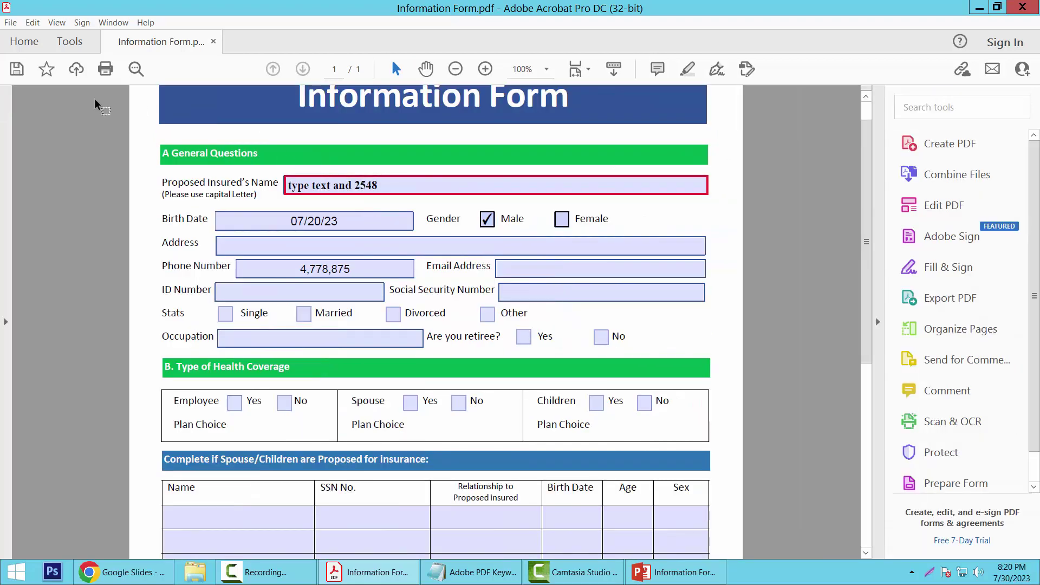
click(10, 22)
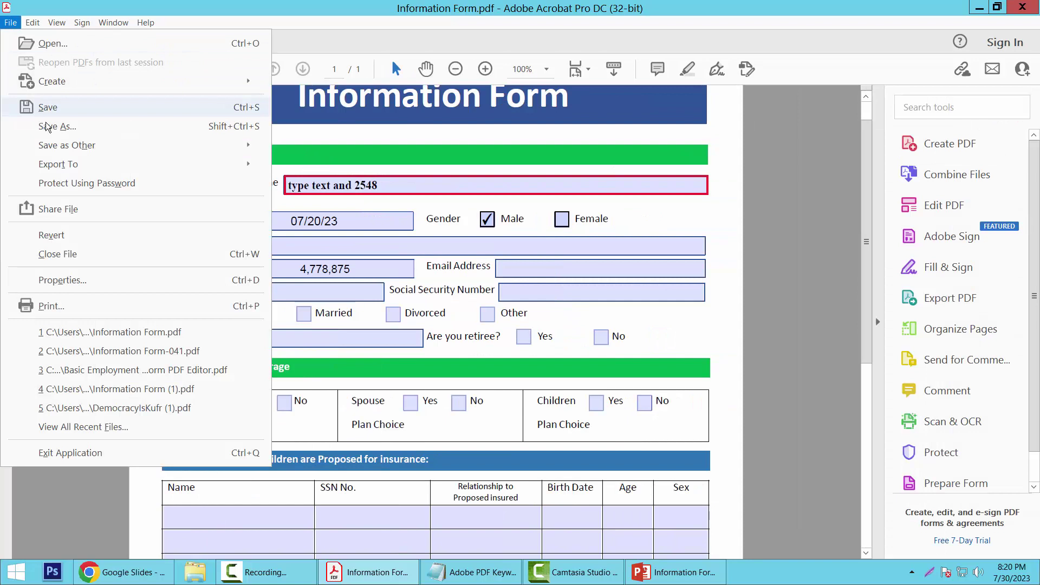
click(672, 327)
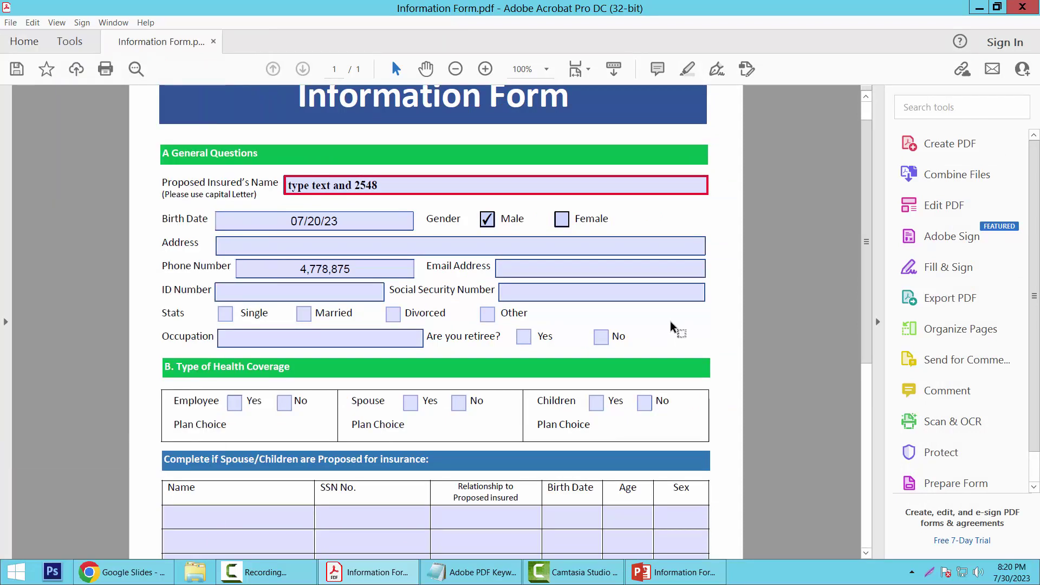